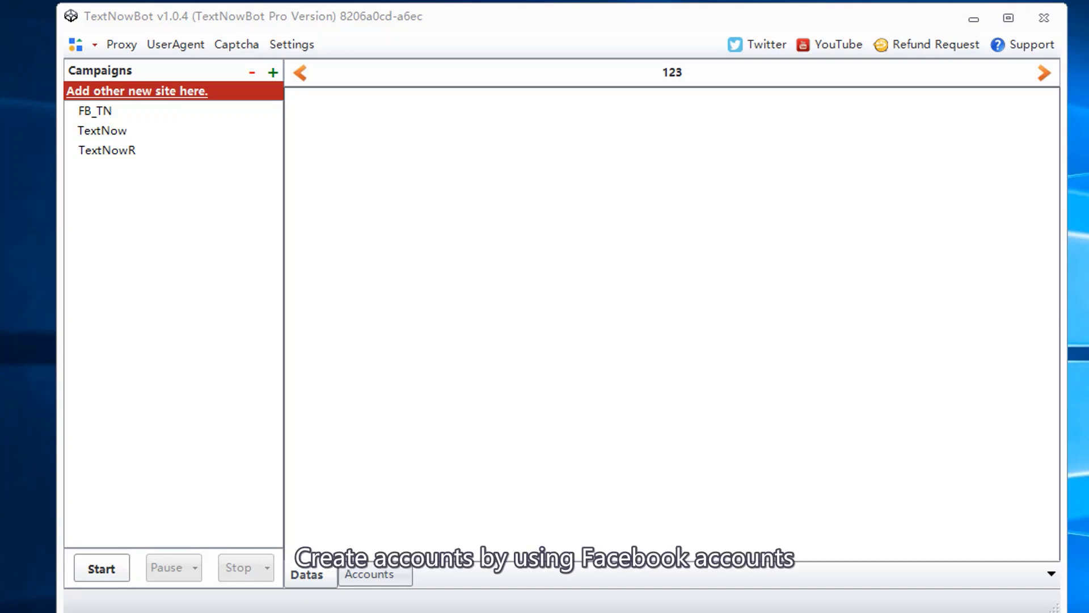
Step: Look through the TextNow, FB_TN and TextNowR campaigns, ending back on TextNow
left_click(116, 132)
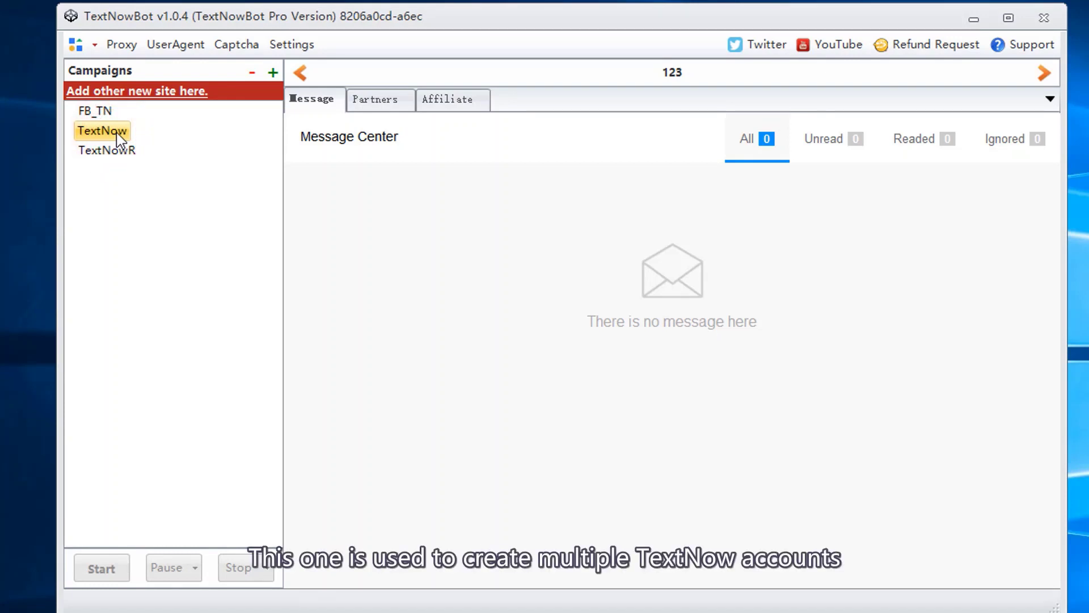
left_click(110, 111)
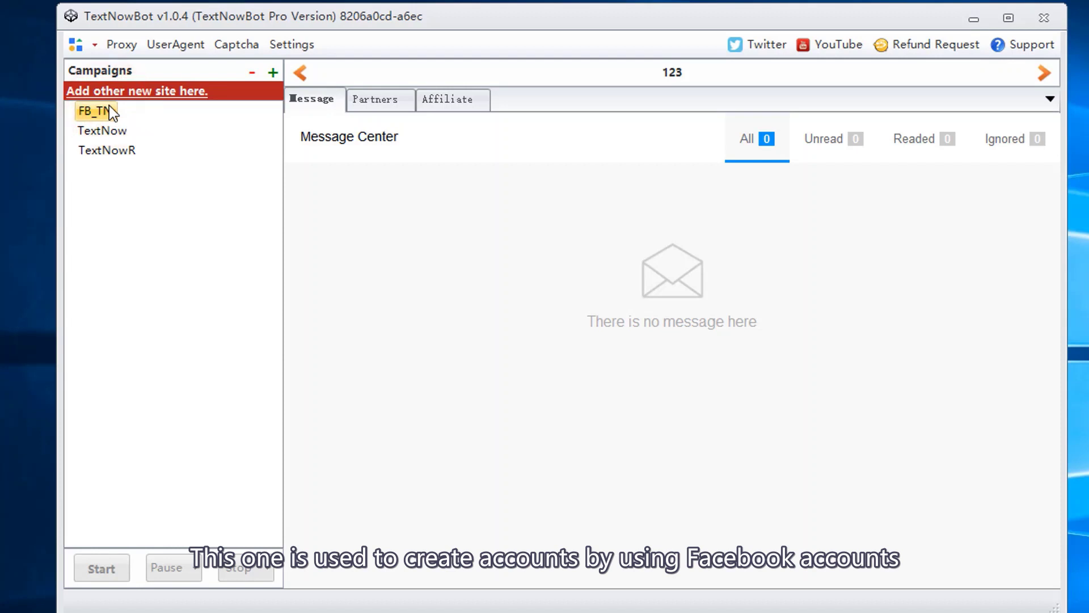
left_click(109, 150)
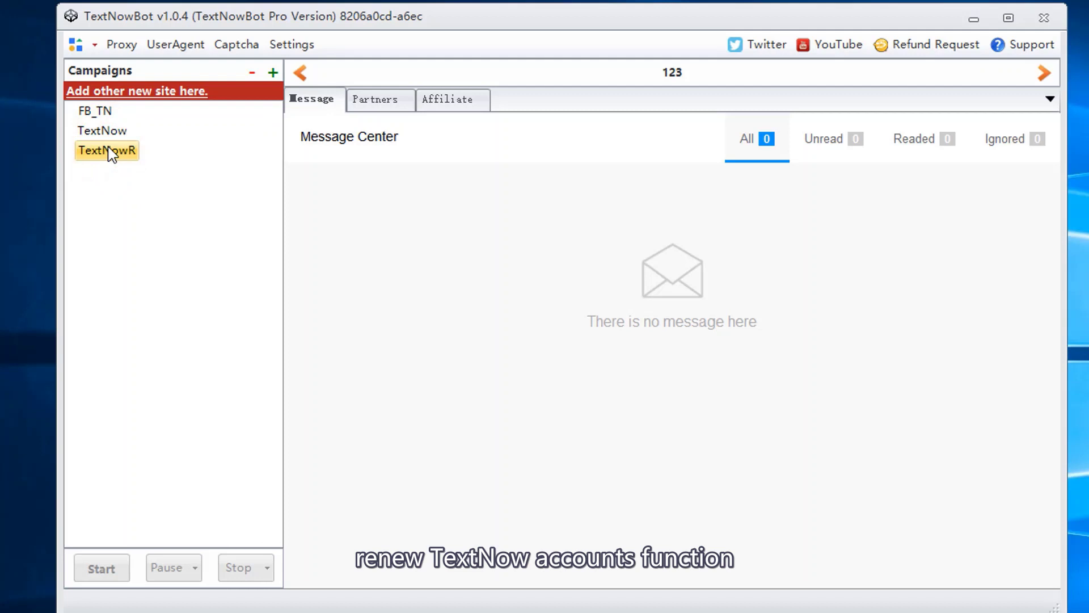
left_click(114, 135)
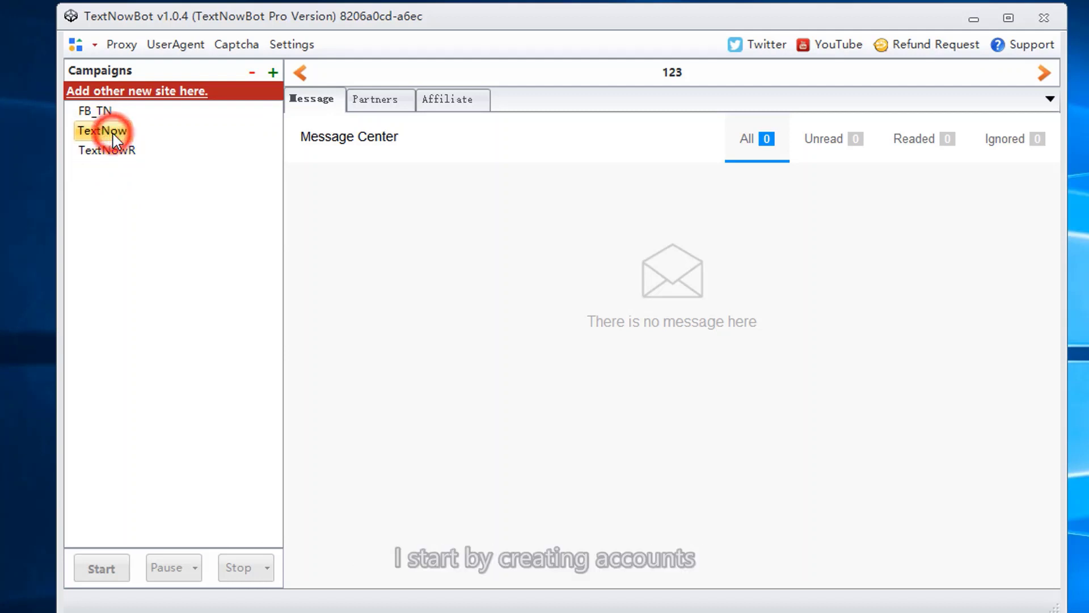
Step: Create a new campaign named 123 under TextNow
left_click(273, 73)
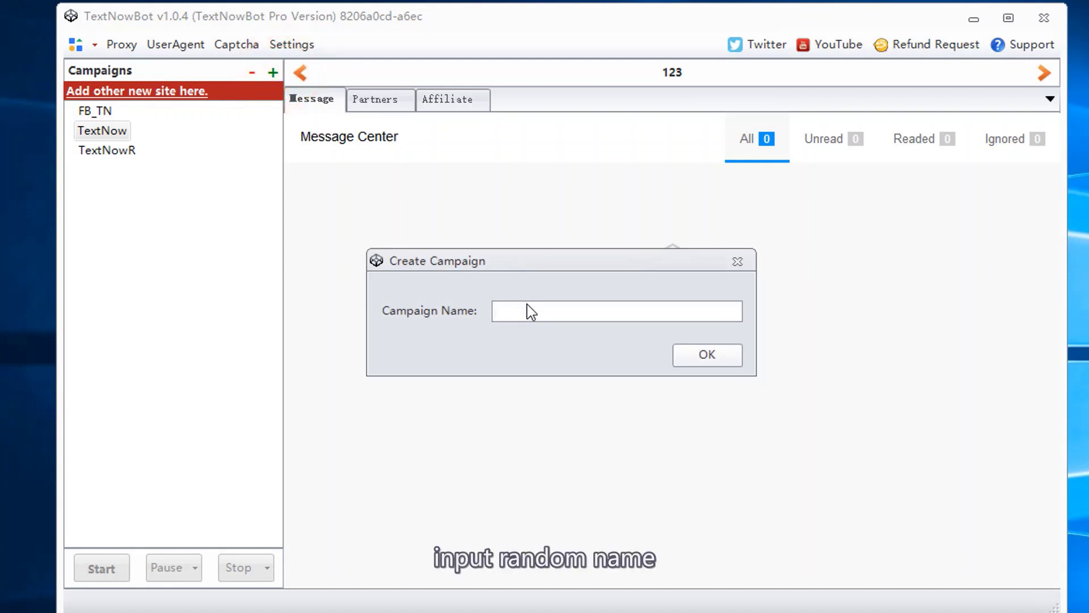
type("123")
left_click(714, 352)
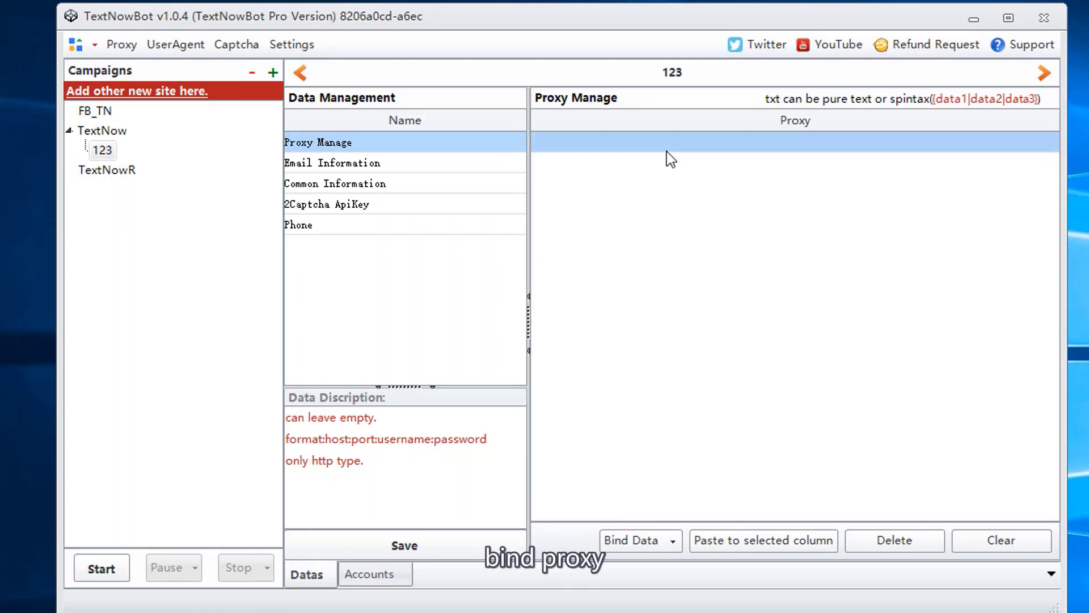
Step: Import the proxies from proxy.txt in the test folder and save them
left_click(122, 45)
left_click(338, 149)
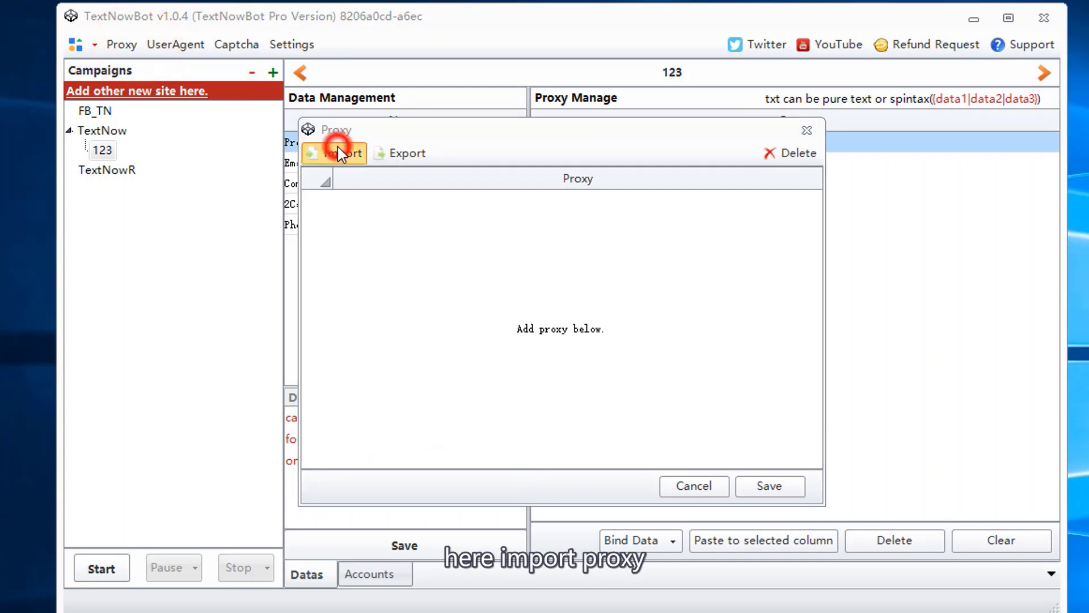
left_click(486, 280)
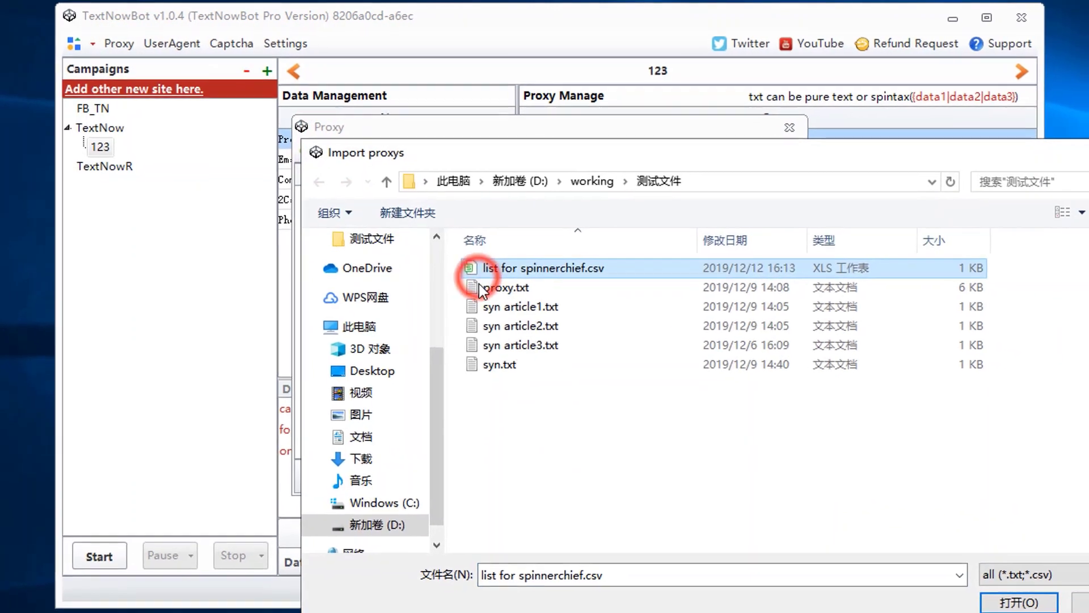
left_click(488, 293)
left_click(1042, 610)
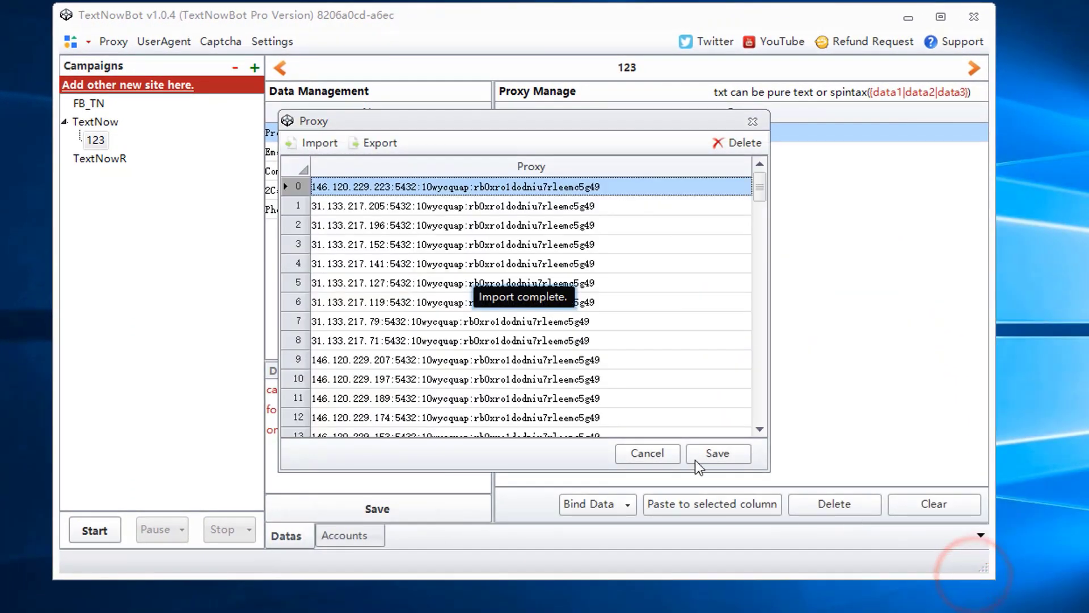
left_click(712, 454)
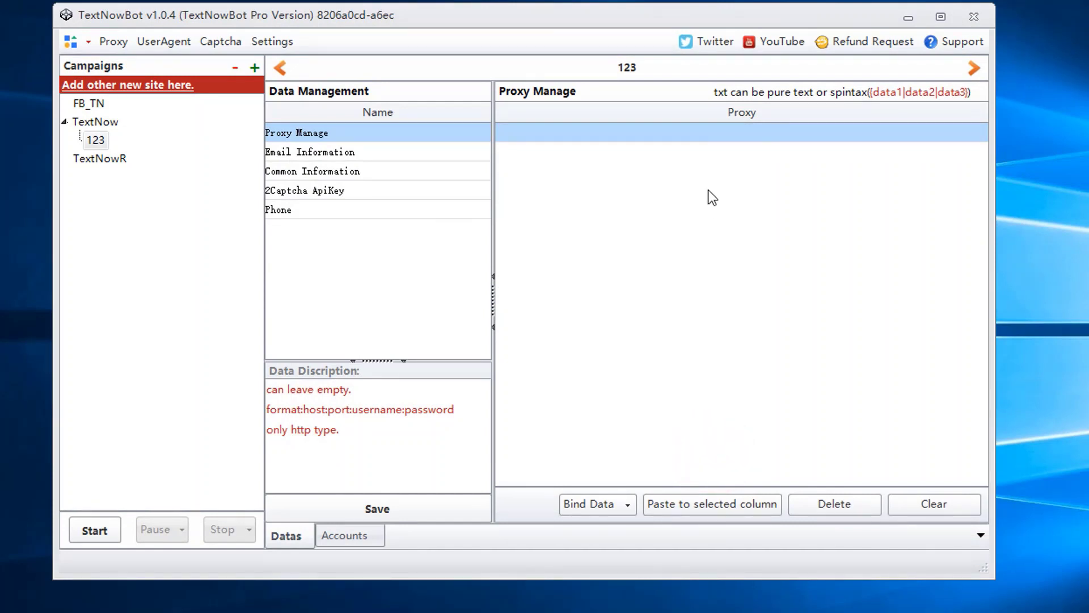
Step: Bind the saved proxies to campaign 123's Proxy column
left_click(706, 118)
left_click(598, 510)
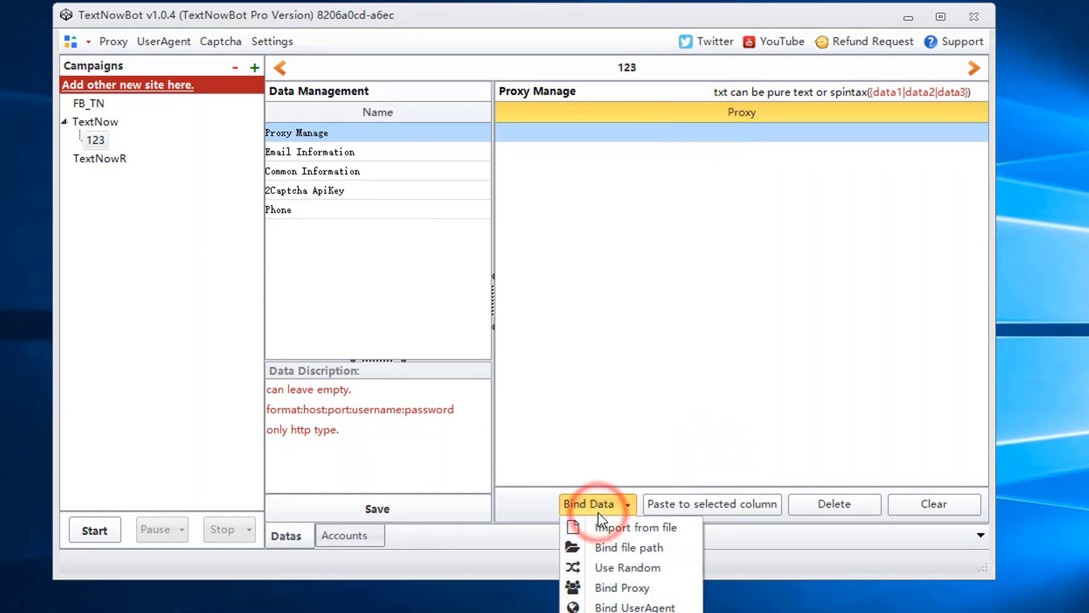
left_click(616, 588)
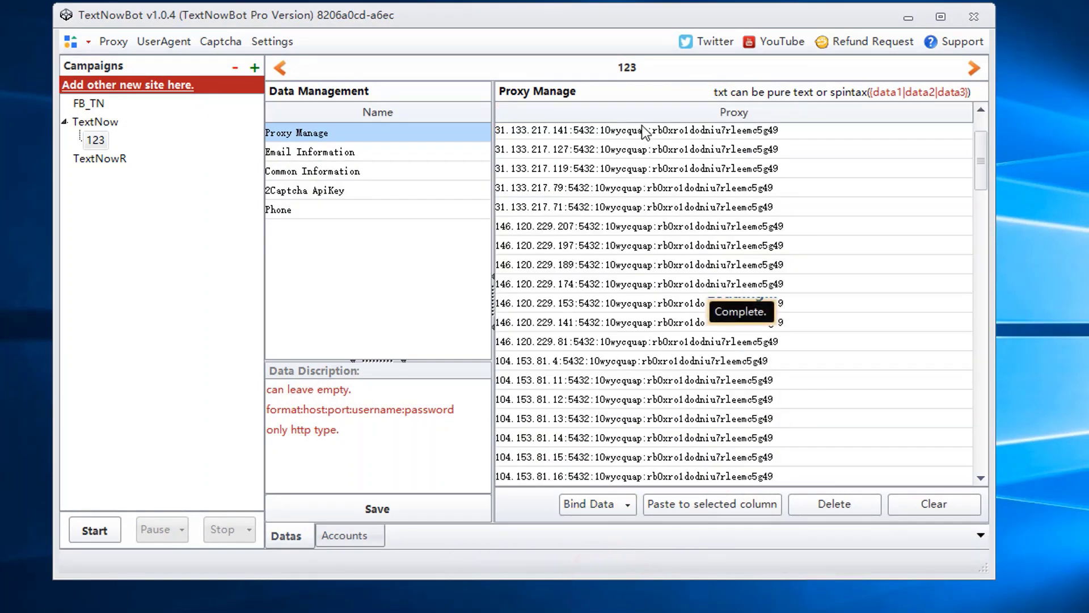
left_click(596, 505)
left_click(590, 526)
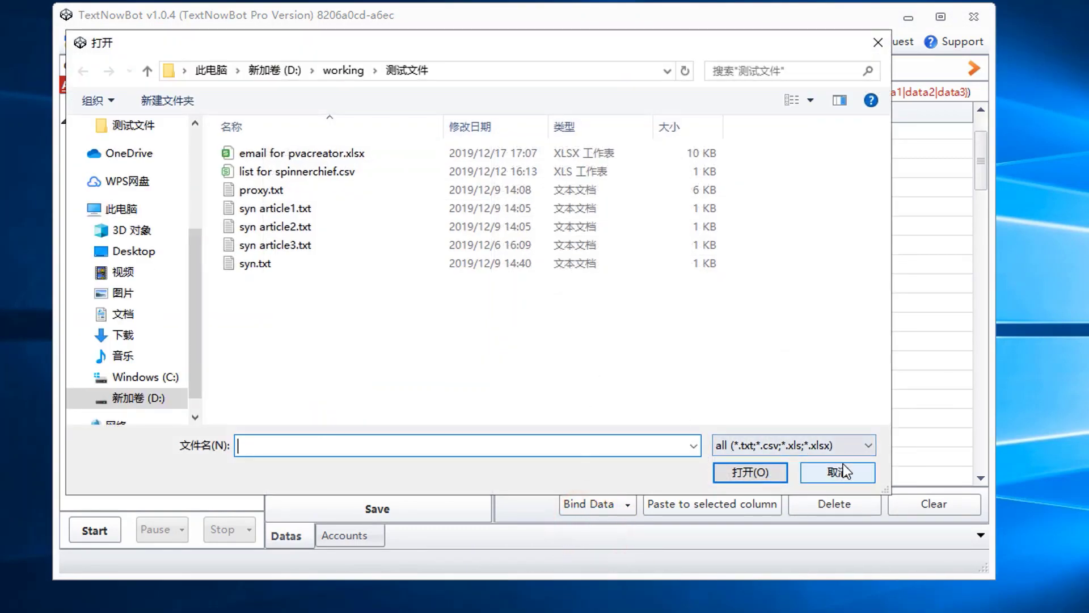
left_click(842, 471)
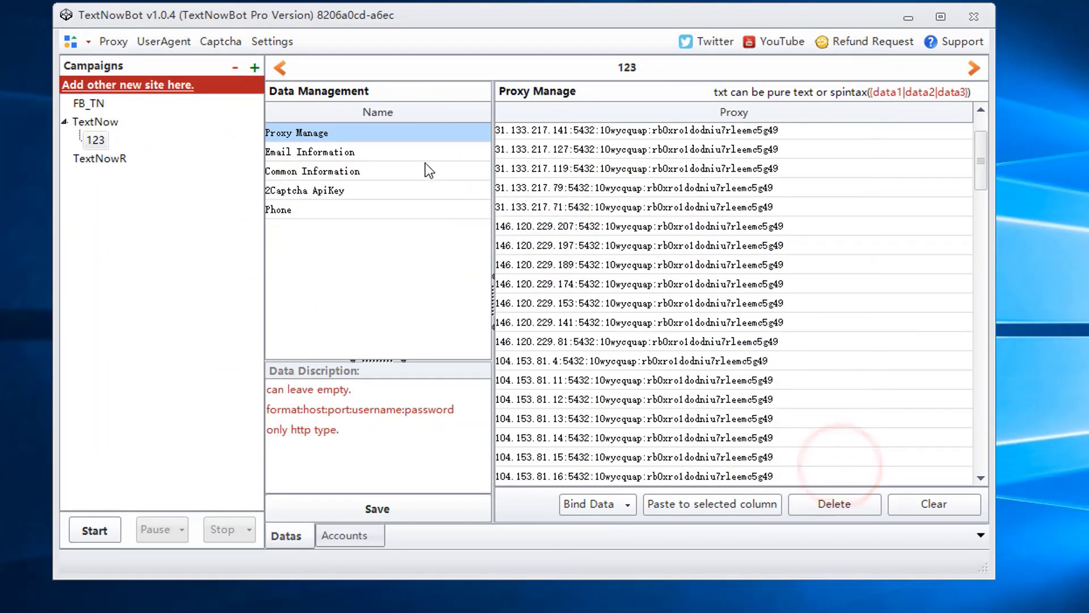
Step: Import email rows from pvacreator.xlsx into Email Information, then clear them all
left_click(379, 152)
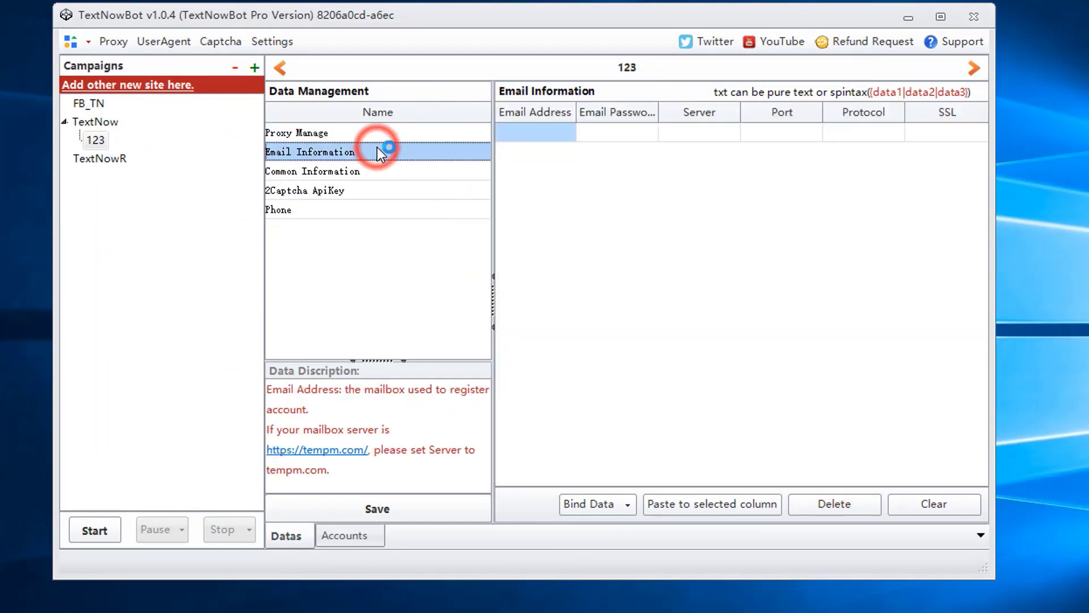
left_click(549, 116)
left_click_drag(549, 115, 937, 113)
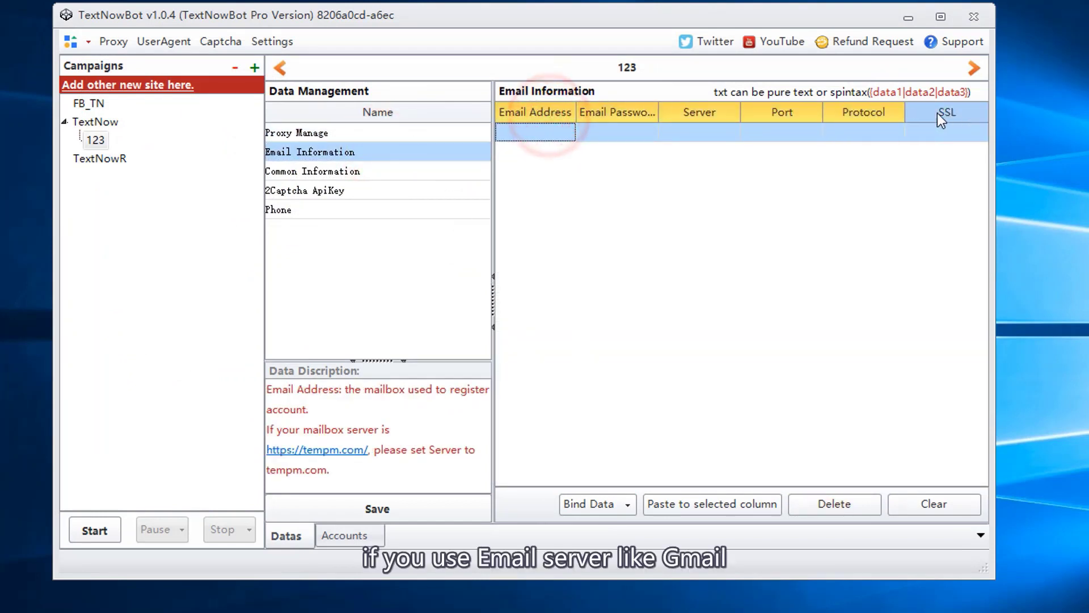
left_click(605, 504)
left_click(616, 527)
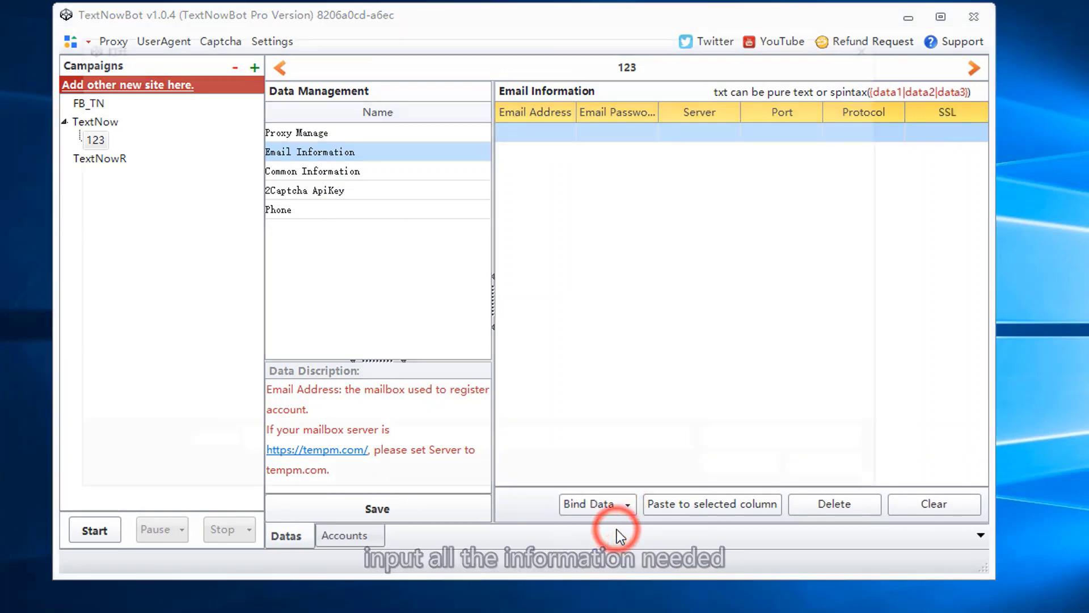
left_click(340, 153)
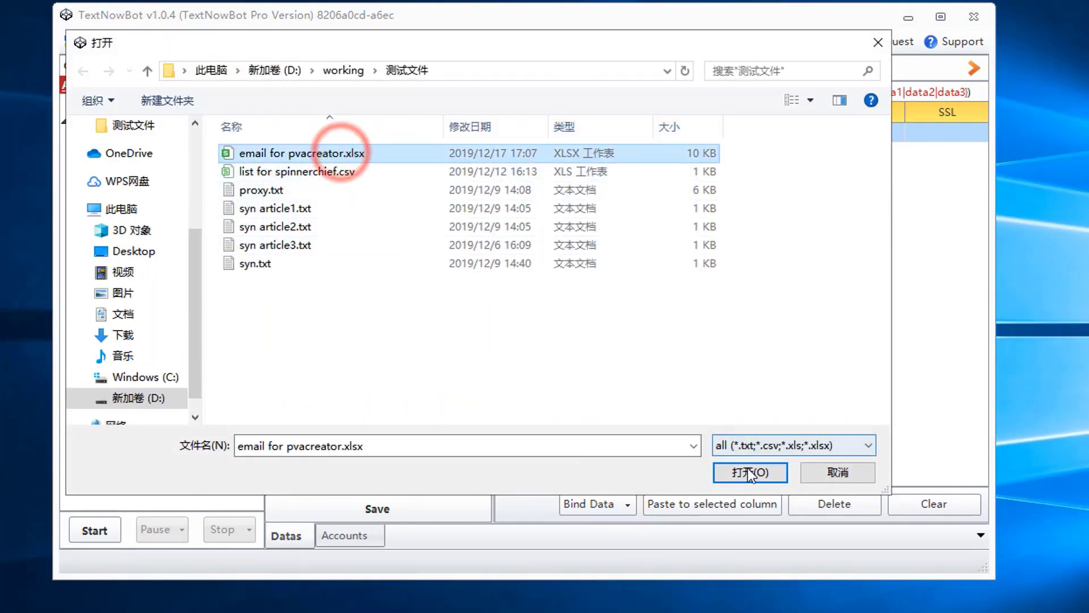
left_click(749, 472)
left_click_drag(523, 112, 932, 154)
left_click(945, 503)
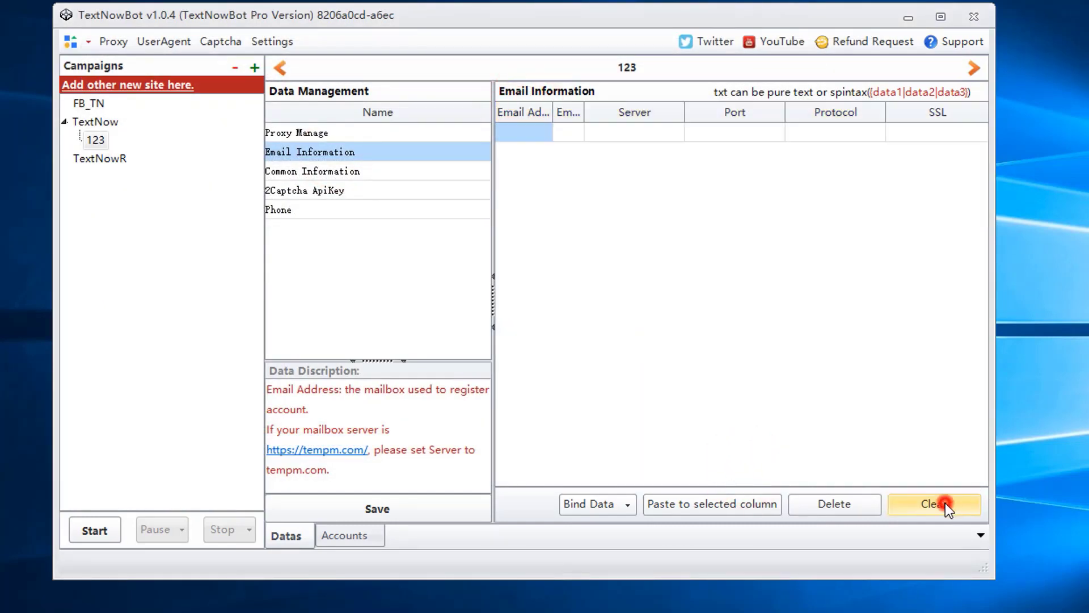
Step: Enter two email addresses with server tempm.com, then show Common Information
double_click(361, 450)
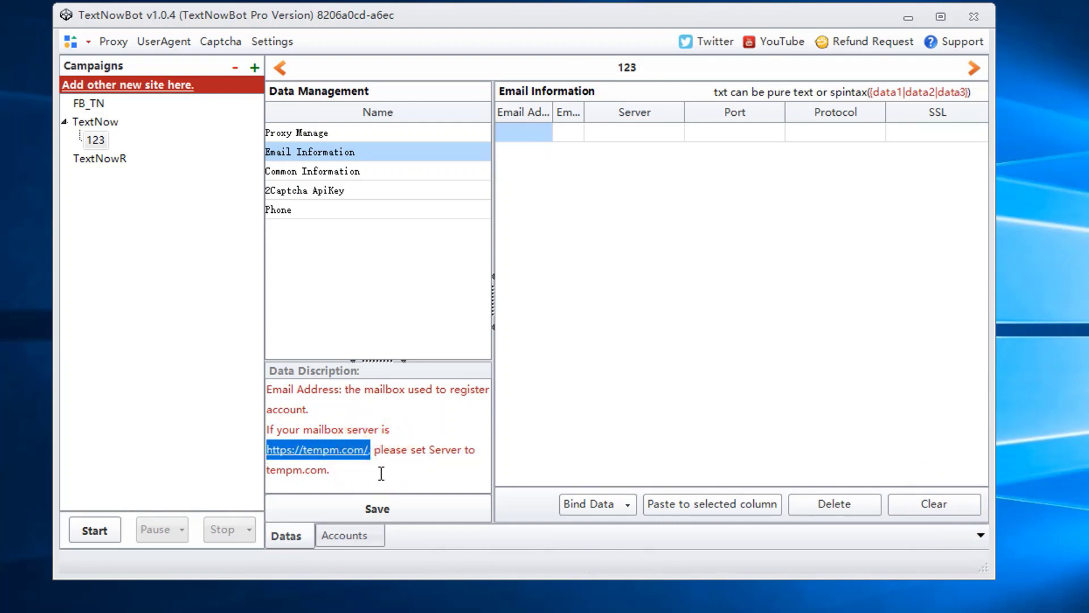
left_click(381, 472)
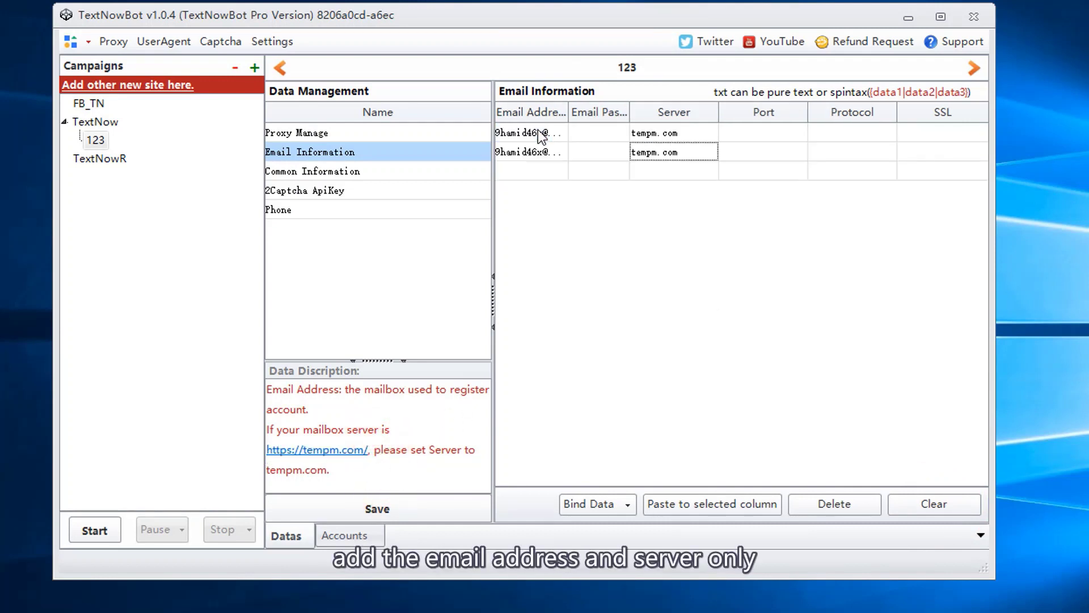
key("Down")
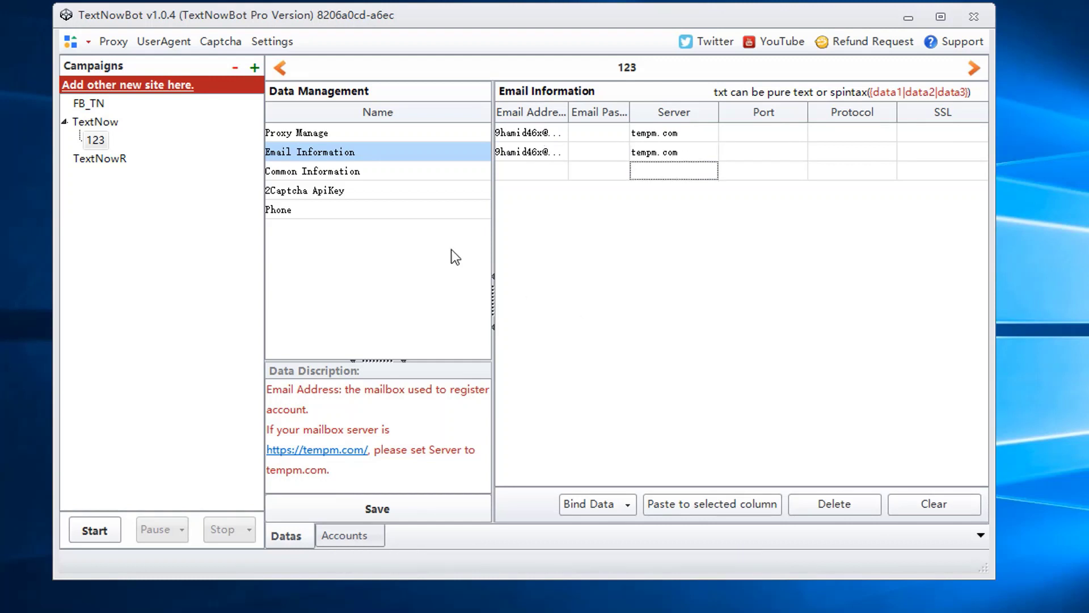
left_click(336, 172)
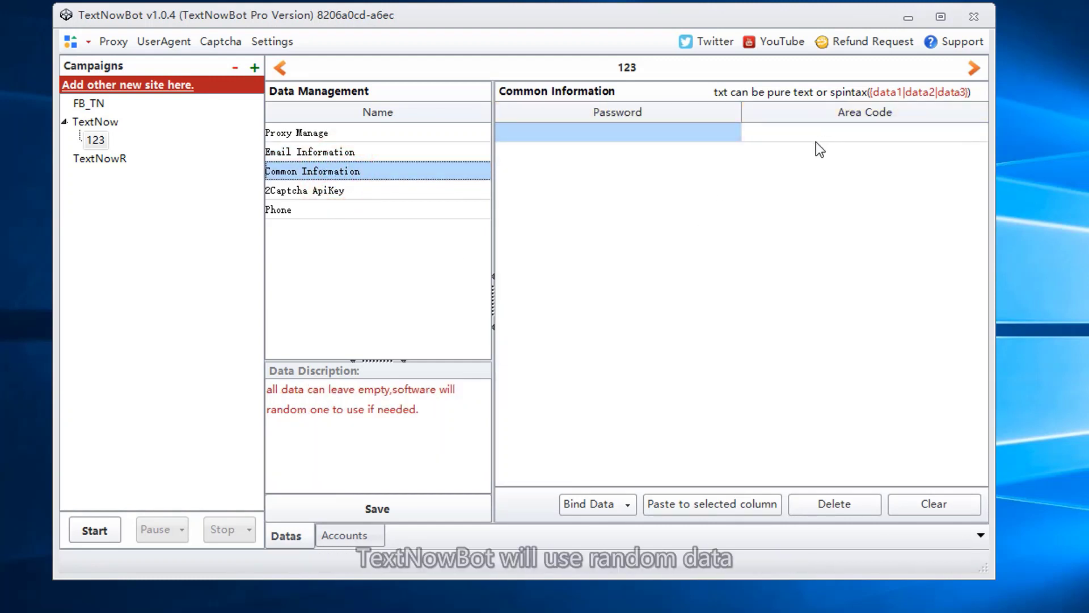
Step: Add a 2Captcha API key to campaign 123, then show its empty Phone data
left_click(794, 186)
left_click(392, 190)
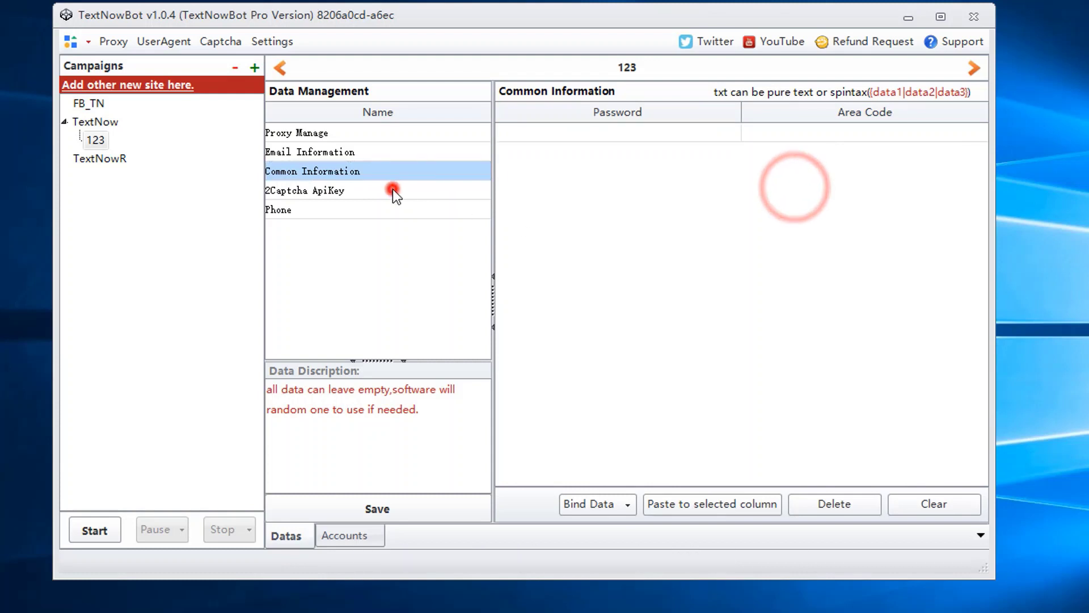
left_click(606, 477)
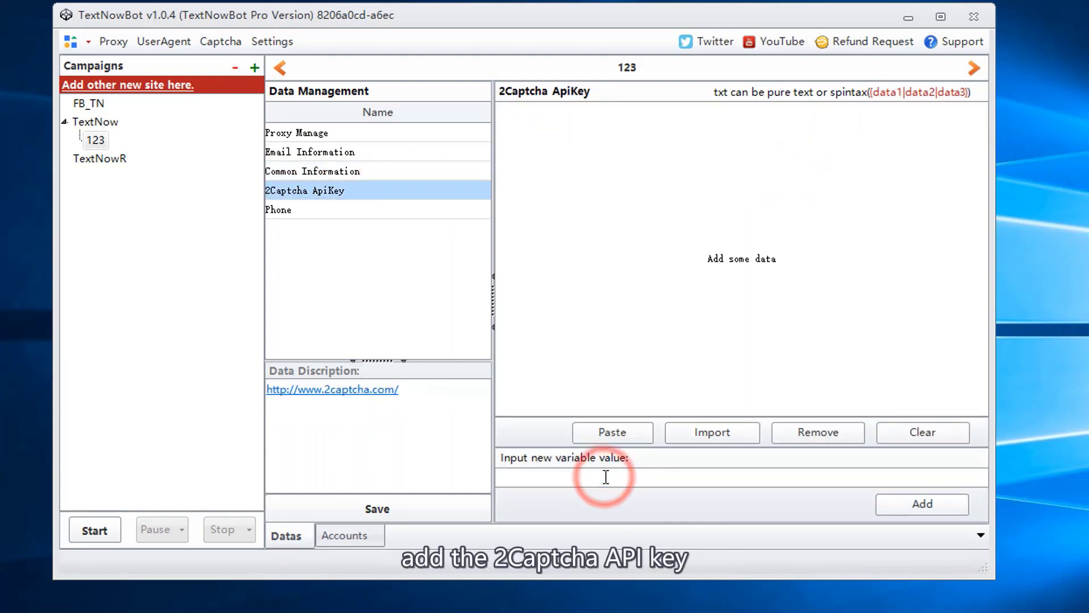
left_click(962, 510)
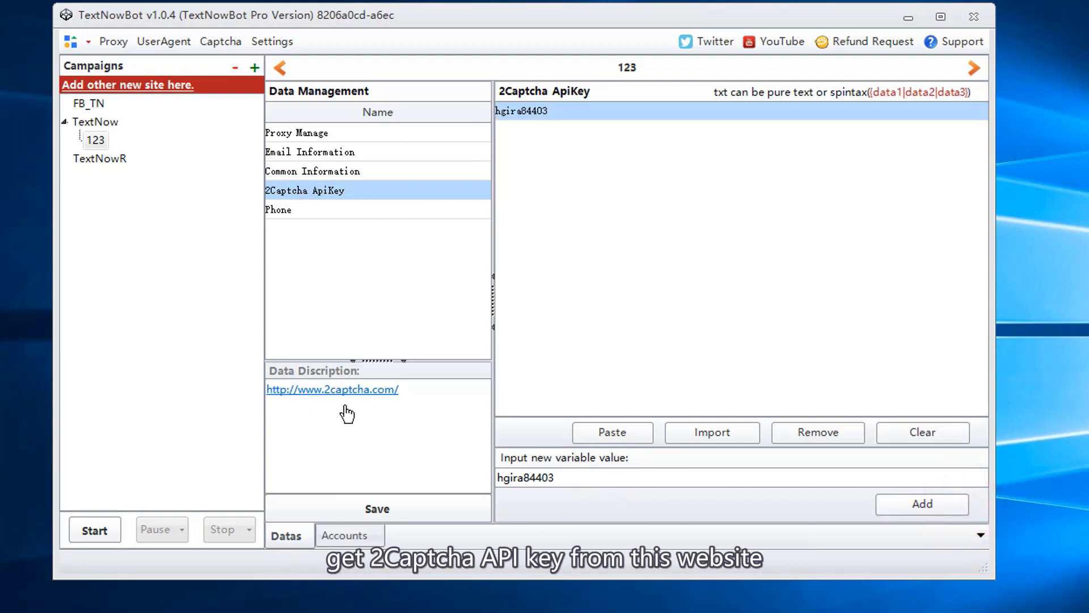
left_click(377, 211)
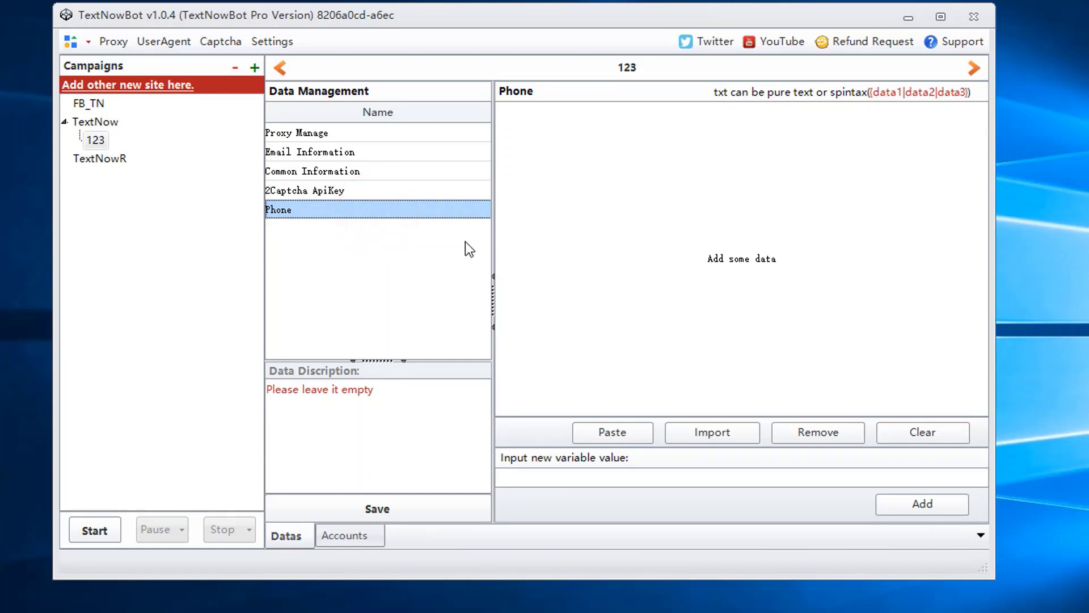
Step: Save campaign 123's data, recreate its two accounts, review them, and open Settings
left_click(350, 506)
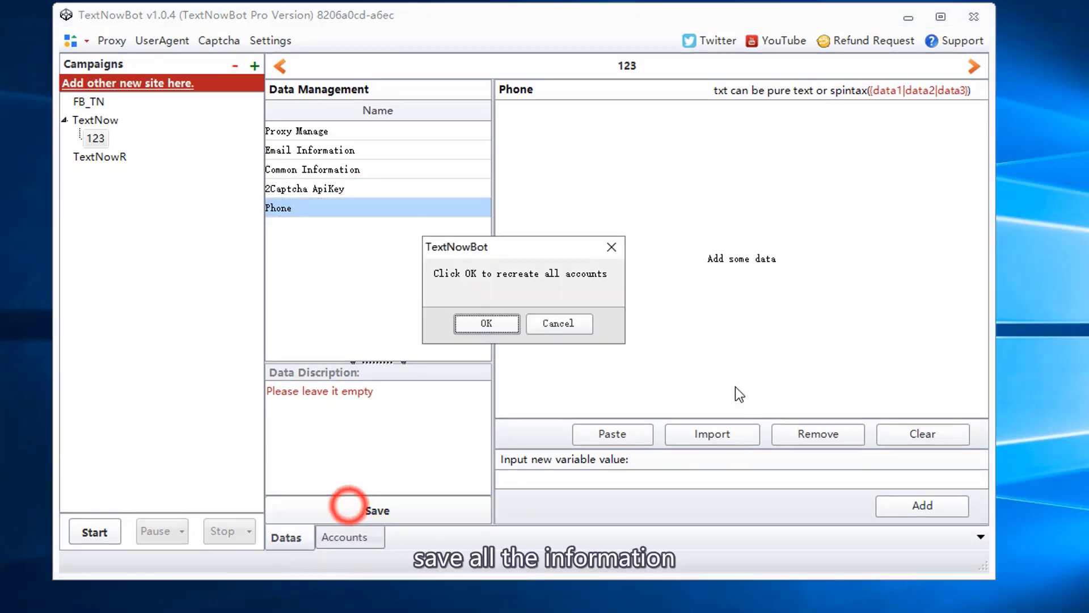
left_click(510, 326)
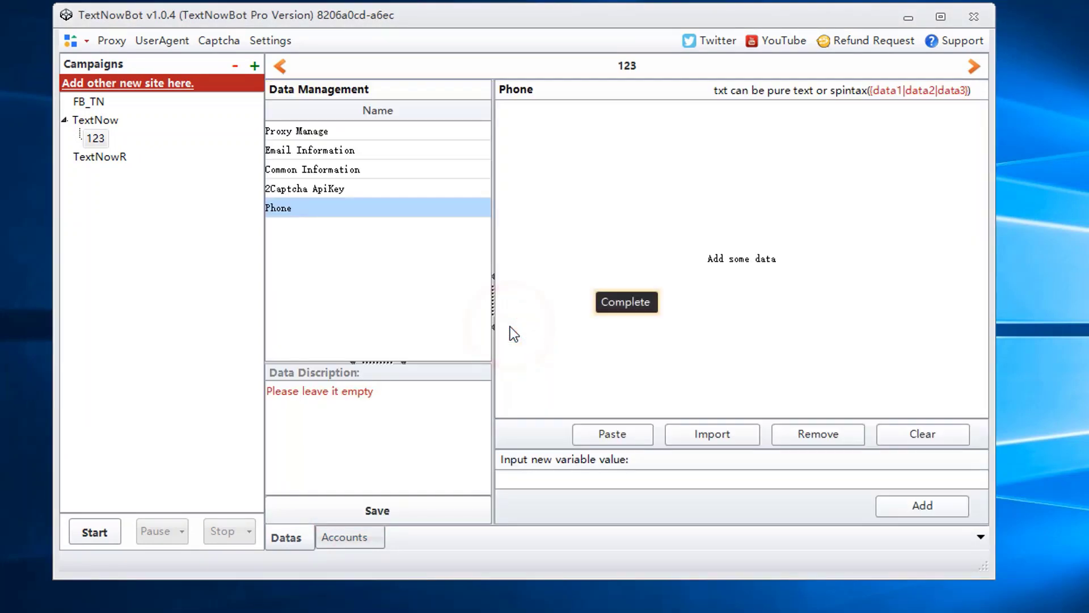
left_click(340, 540)
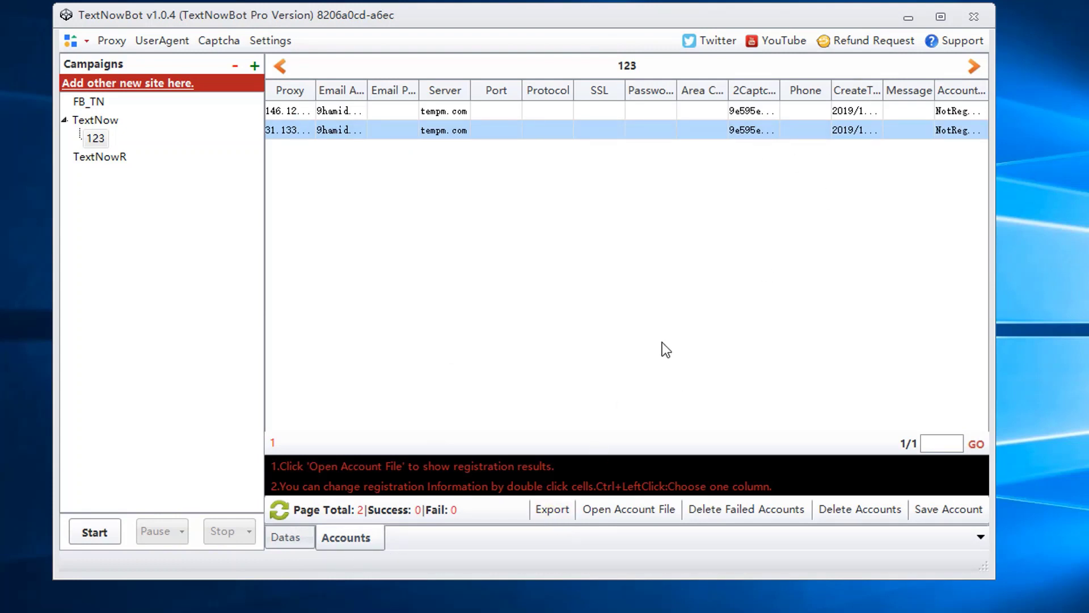
left_click(278, 41)
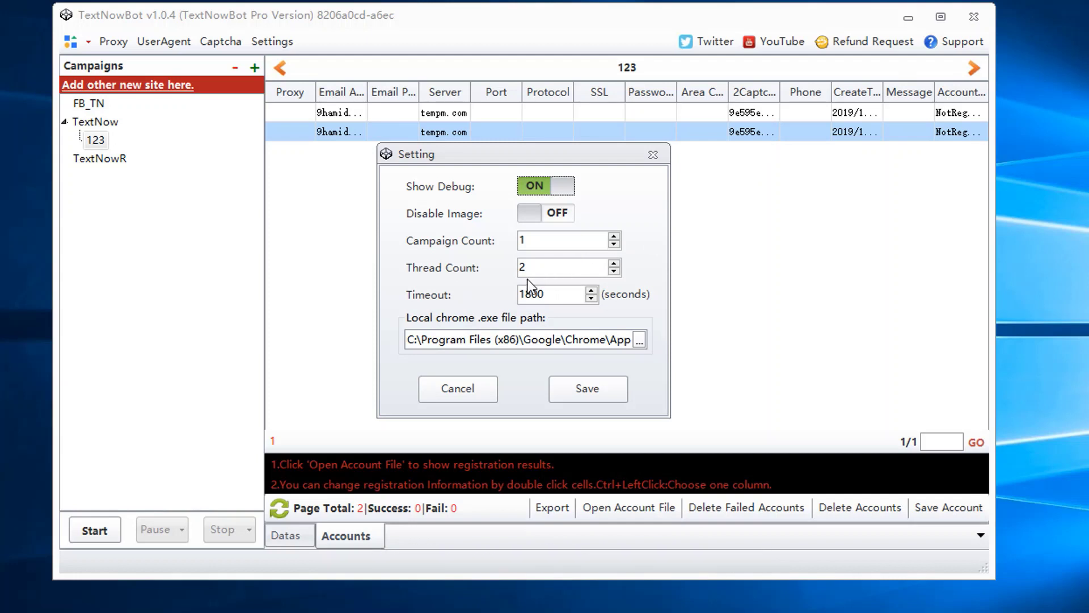
Step: Change the Thread Count setting to 1 and save the settings
double_click(540, 267)
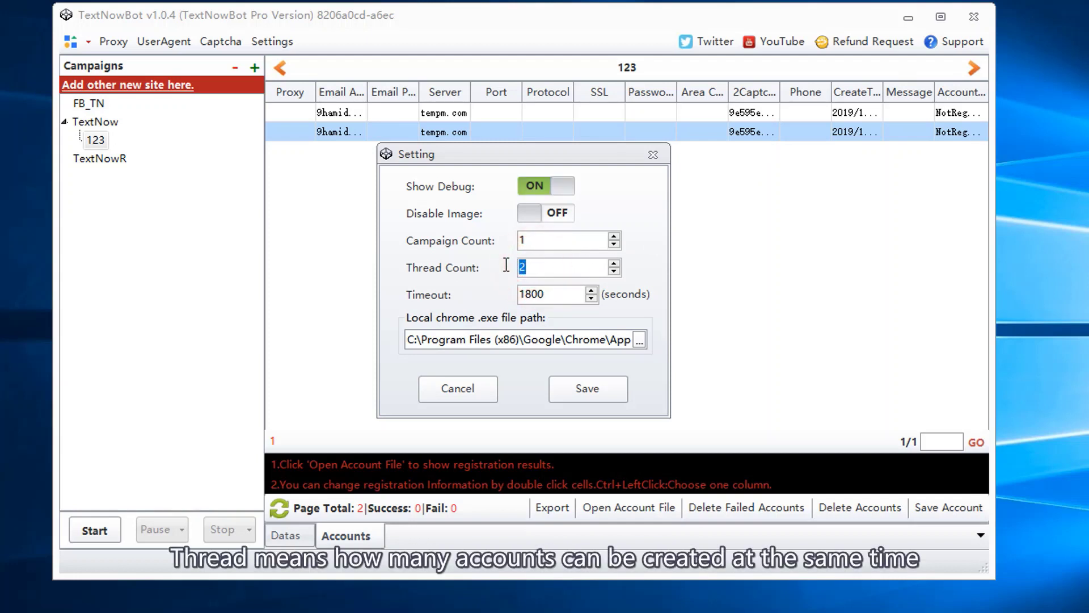
left_click(559, 265)
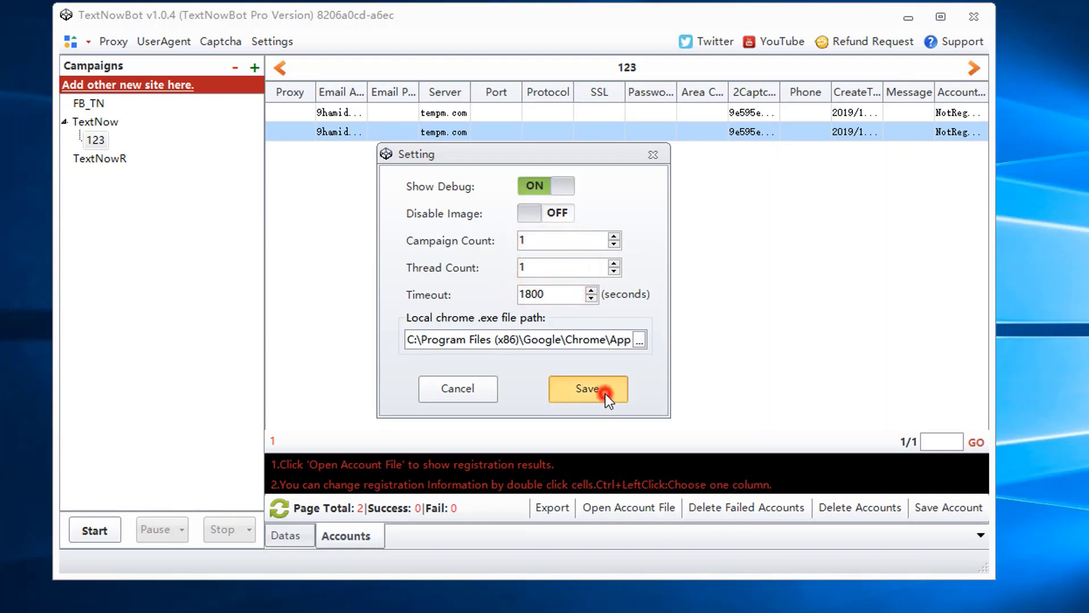
left_click(605, 394)
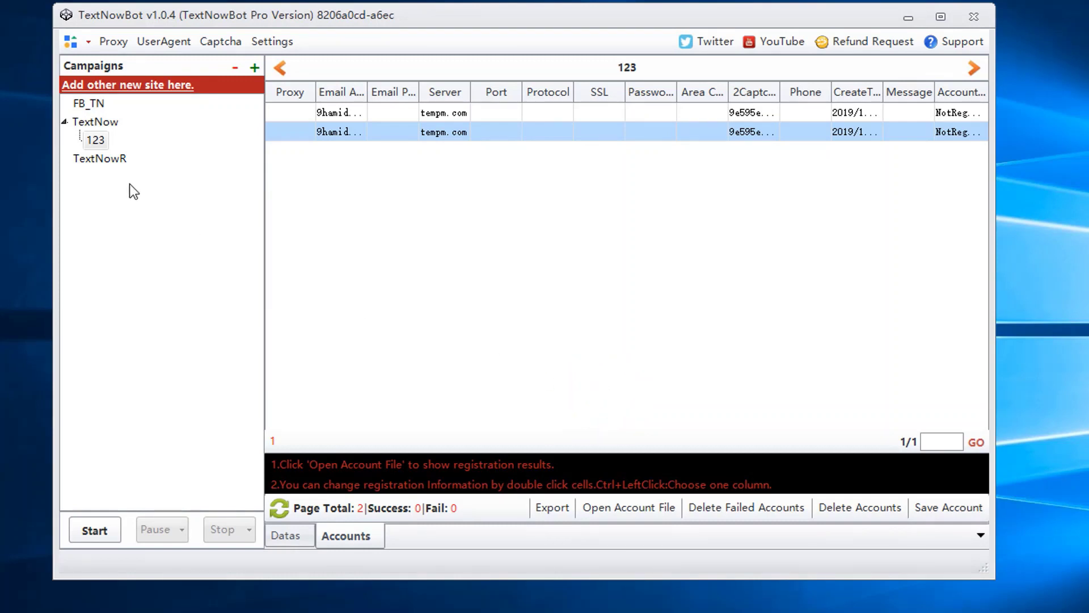
Step: Start campaign 123 with the Run times option after trying the daily schedule options
left_click(94, 529)
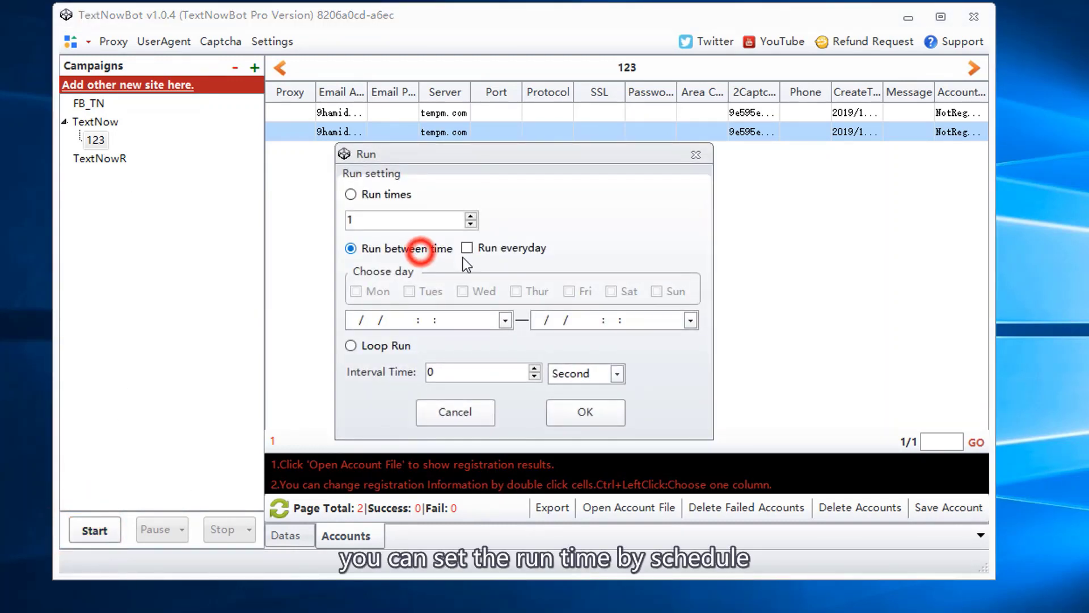
left_click(469, 250)
left_click(462, 320)
left_click(513, 322)
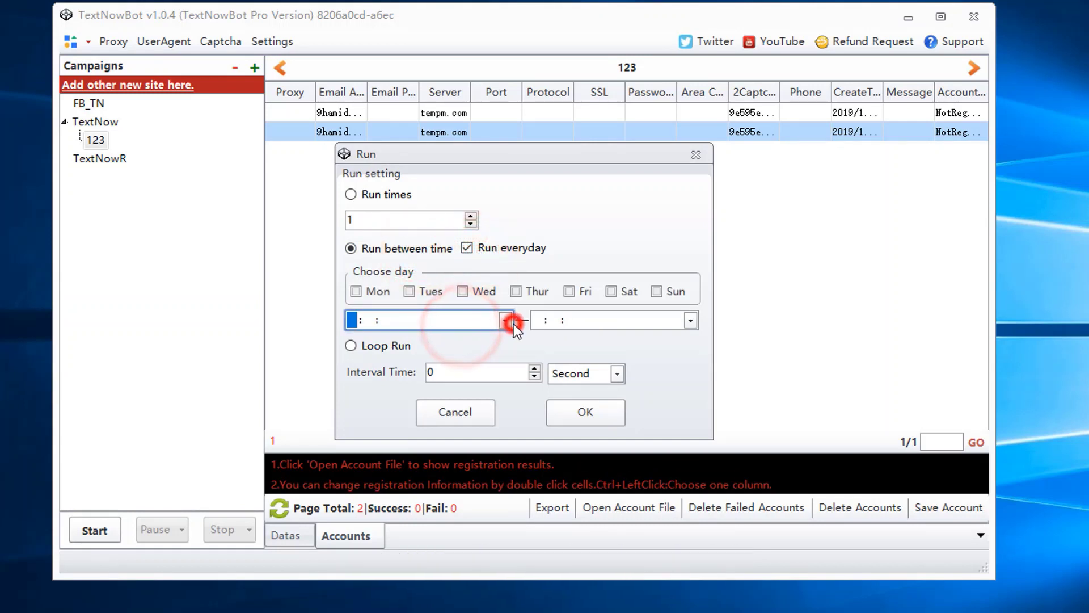
left_click(549, 349)
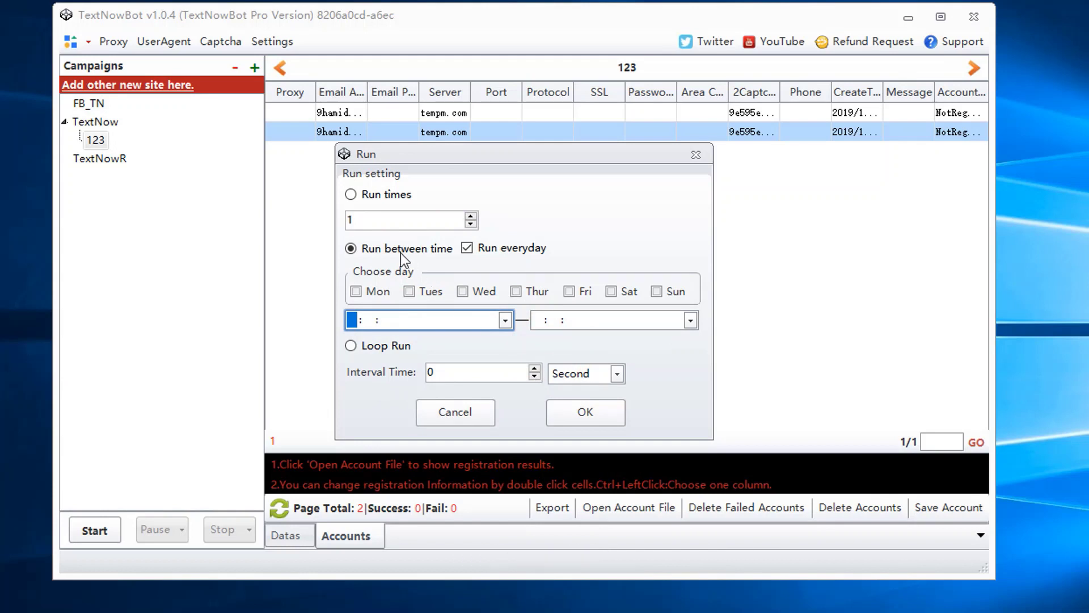
left_click(366, 198)
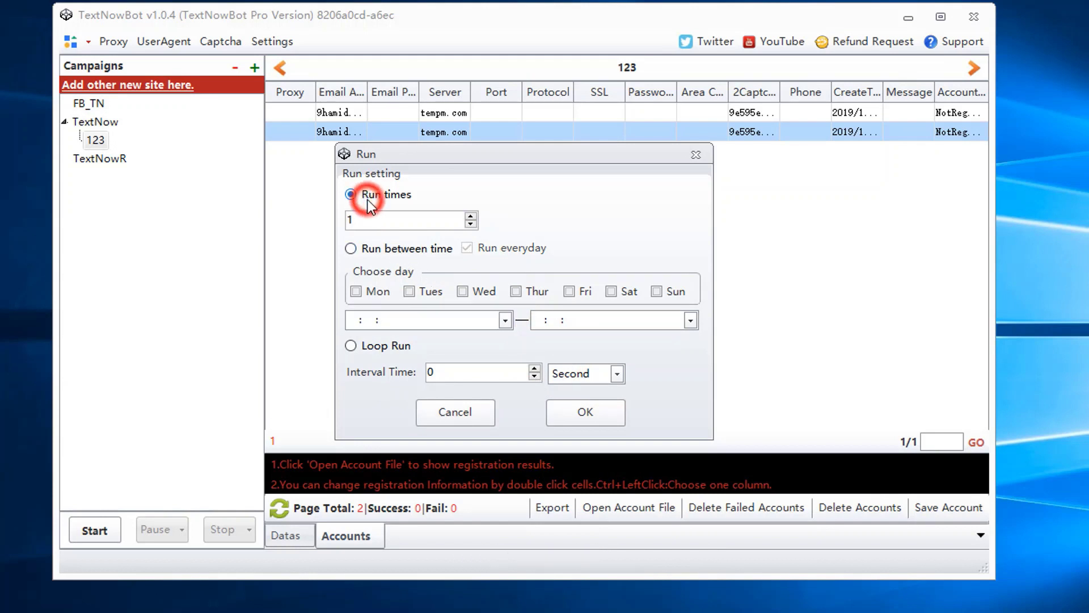
left_click(584, 420)
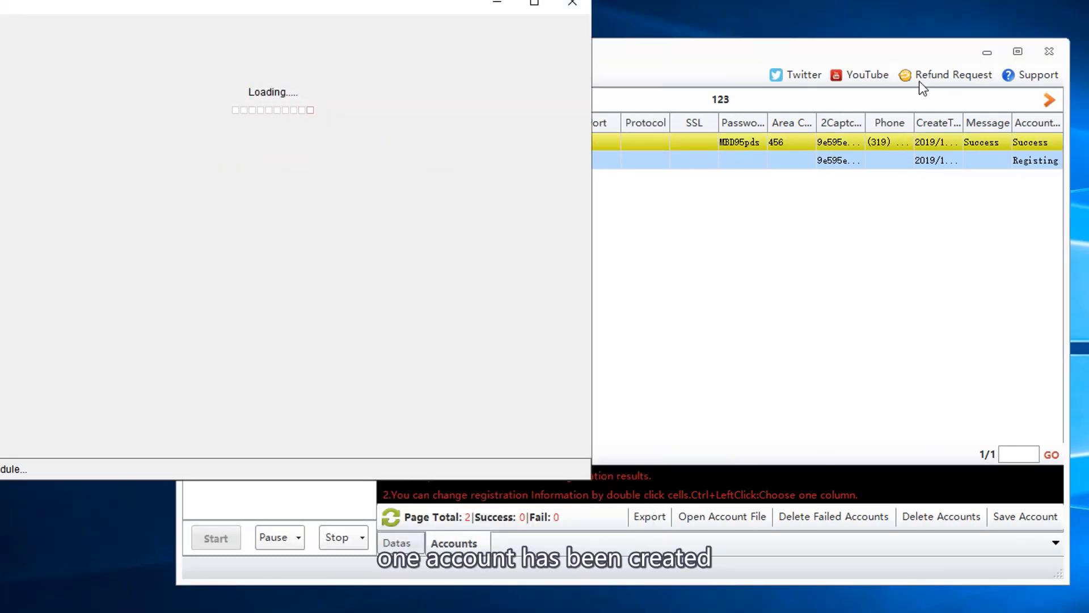
Step: Stop campaign 123's run once one account succeeds and the other fails
left_click(343, 537)
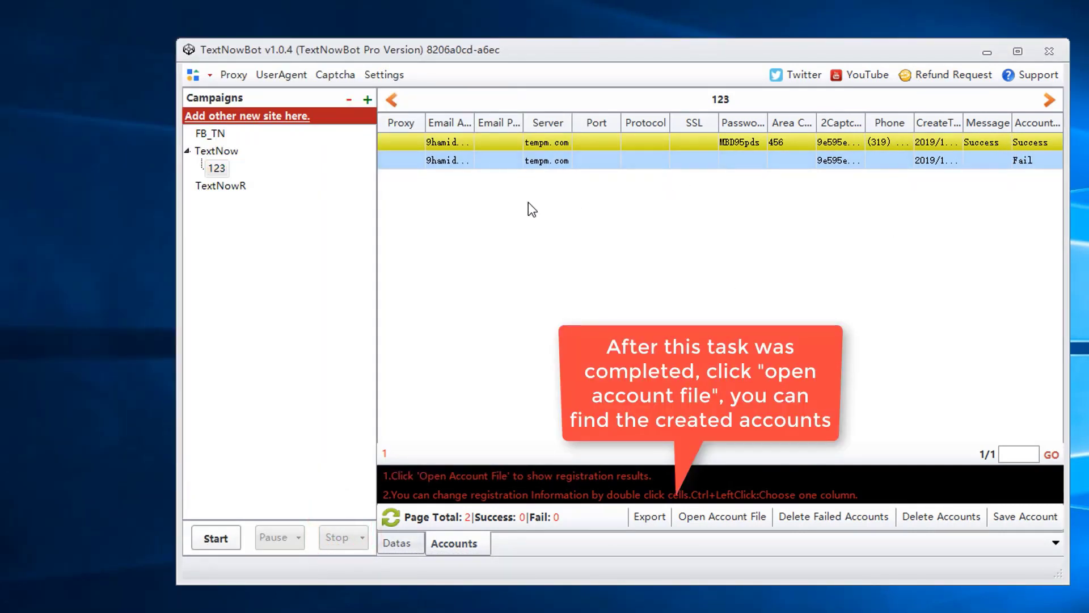
Step: Create campaign 12 under FB_TN and bind the proxies to its Proxy column
left_click(214, 136)
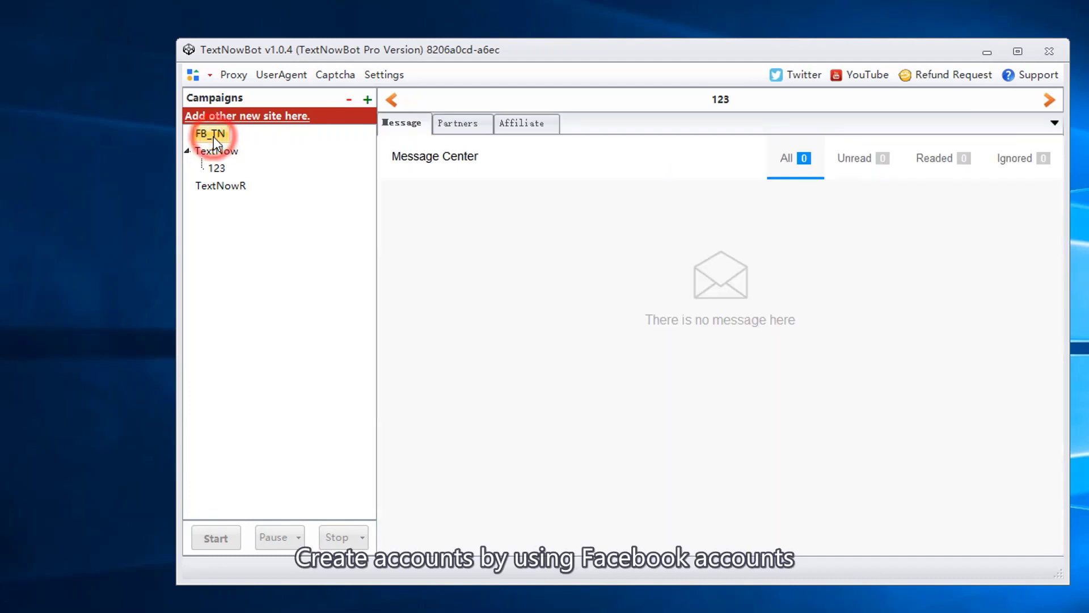
left_click(370, 99)
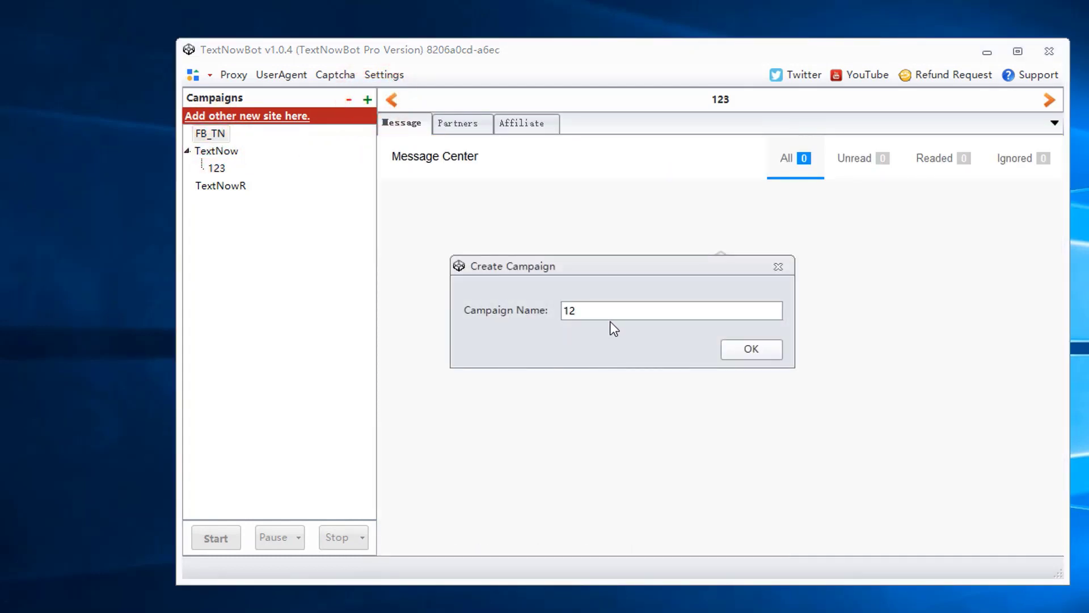
left_click(765, 351)
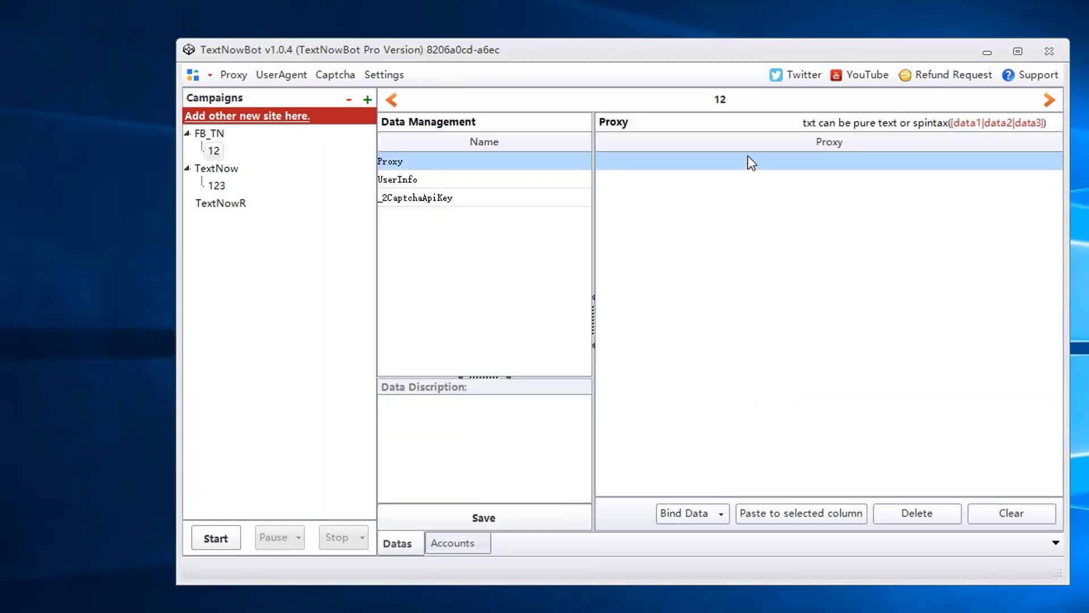
left_click(750, 143)
left_click(700, 514)
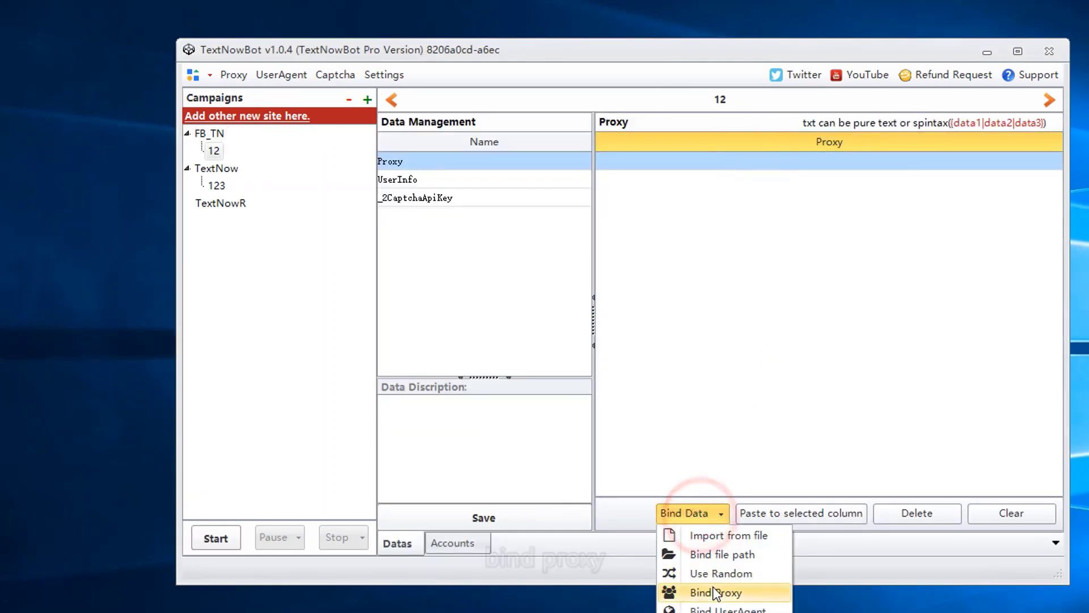
left_click(716, 592)
Step: Paste the Facebook login e-mail into the first UserName cell of UserInfo
left_click(486, 193)
left_click(484, 180)
left_click(646, 162)
key("ctrl+v")
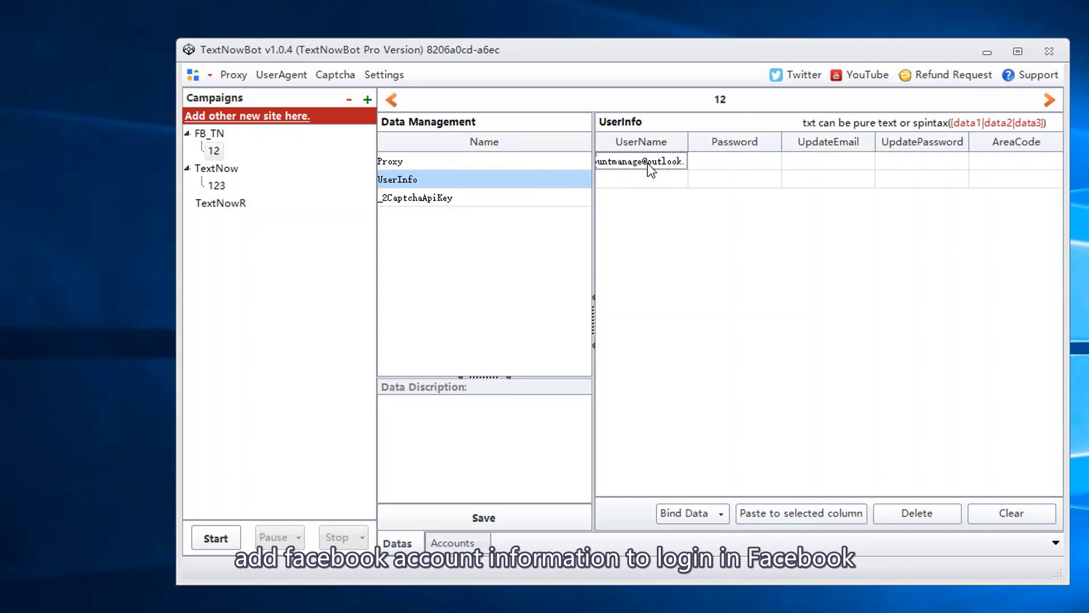
Step: Enter the login password, leaving the UpdateEmail, UpdatePassword and AreaCode cells blank
key("Tab")
type("password")
left_click(861, 165)
left_click(872, 195)
left_click(863, 156)
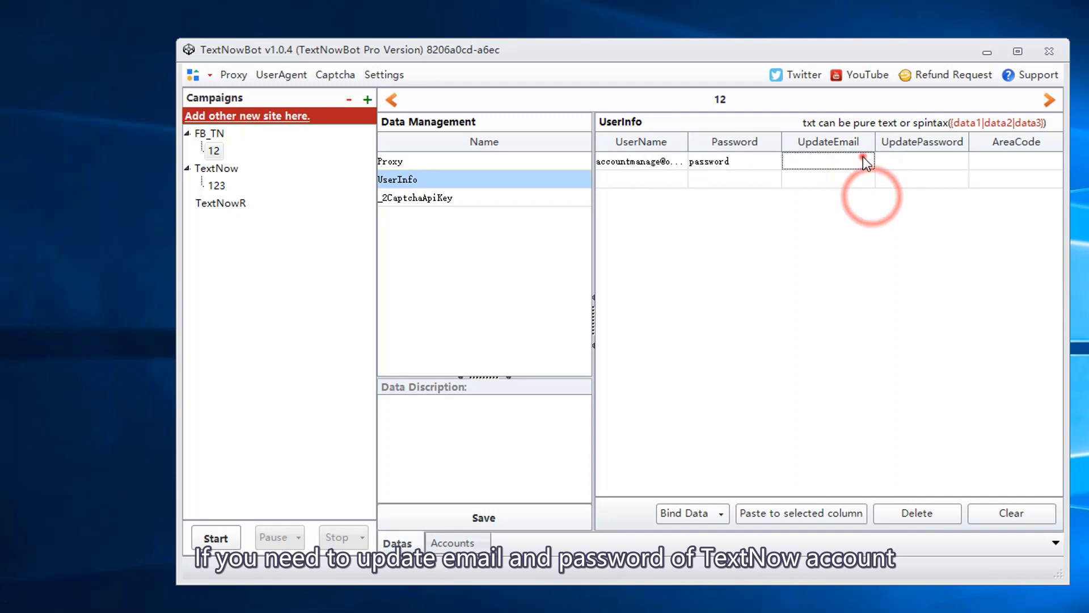
left_click(947, 162)
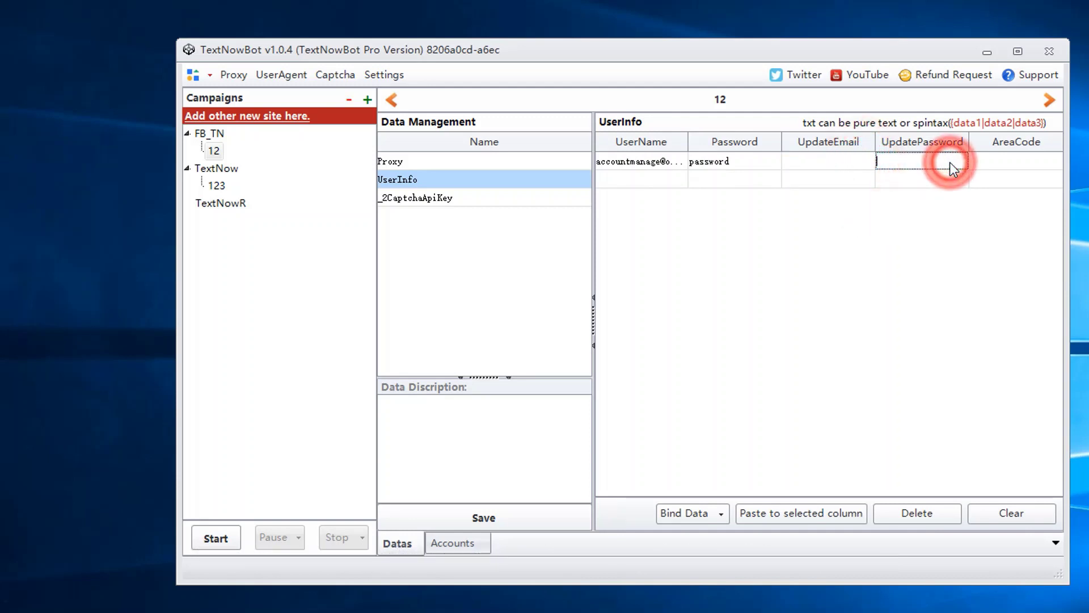
left_click(1048, 159)
left_click(1052, 163)
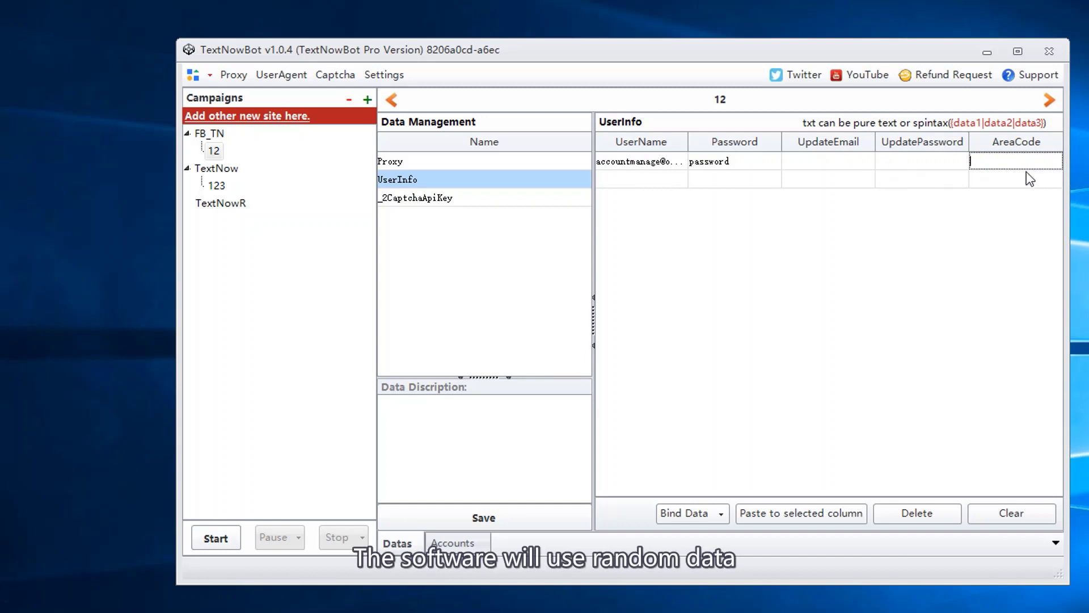
Step: Add the 2Captcha API key to campaign 12's _2CaptchaApiKey list
left_click(562, 198)
left_click(650, 487)
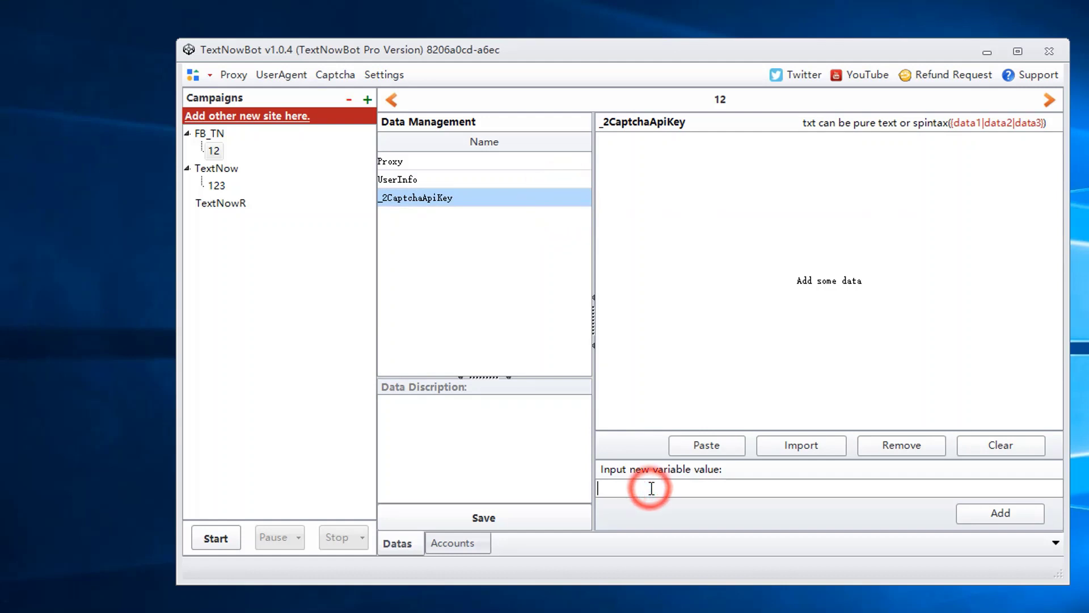
type("fageagaw123")
left_click(998, 513)
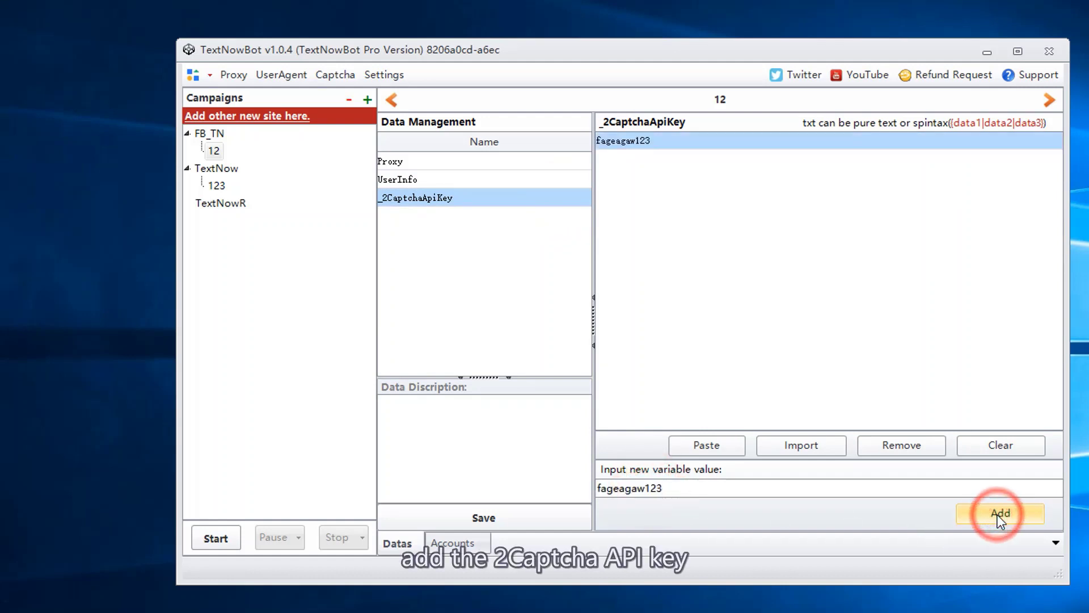
Step: Save campaign 12, recreate its accounts, and view the one generated account
left_click(540, 519)
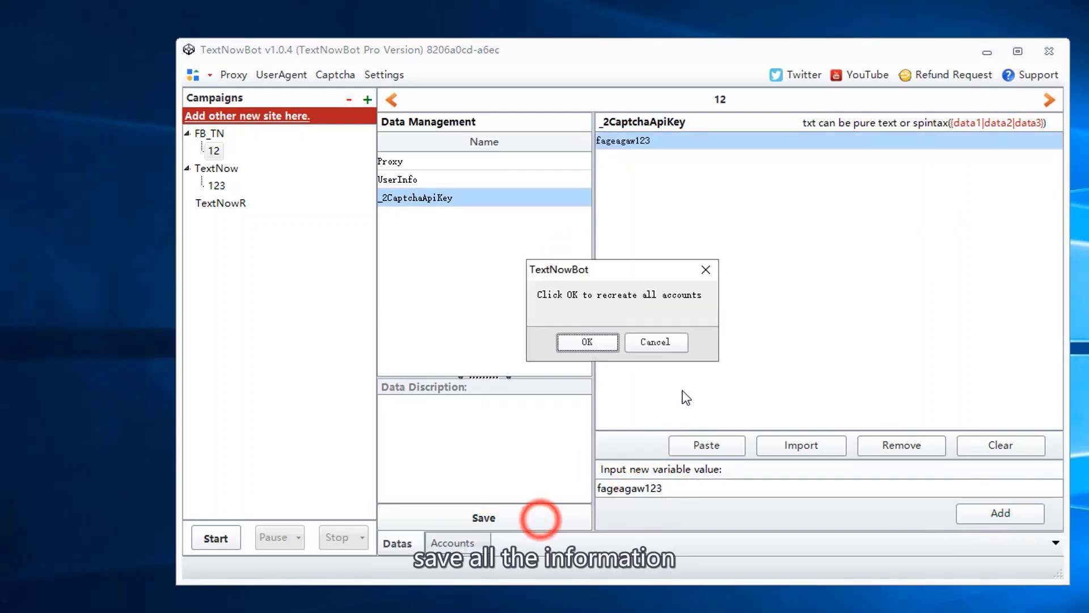
left_click(605, 342)
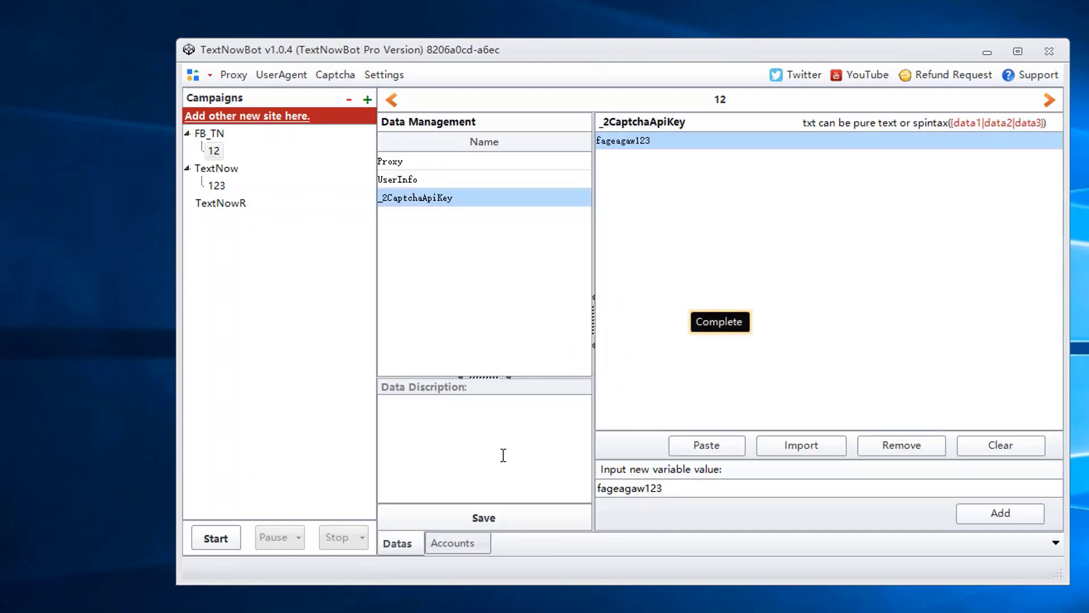
left_click(454, 543)
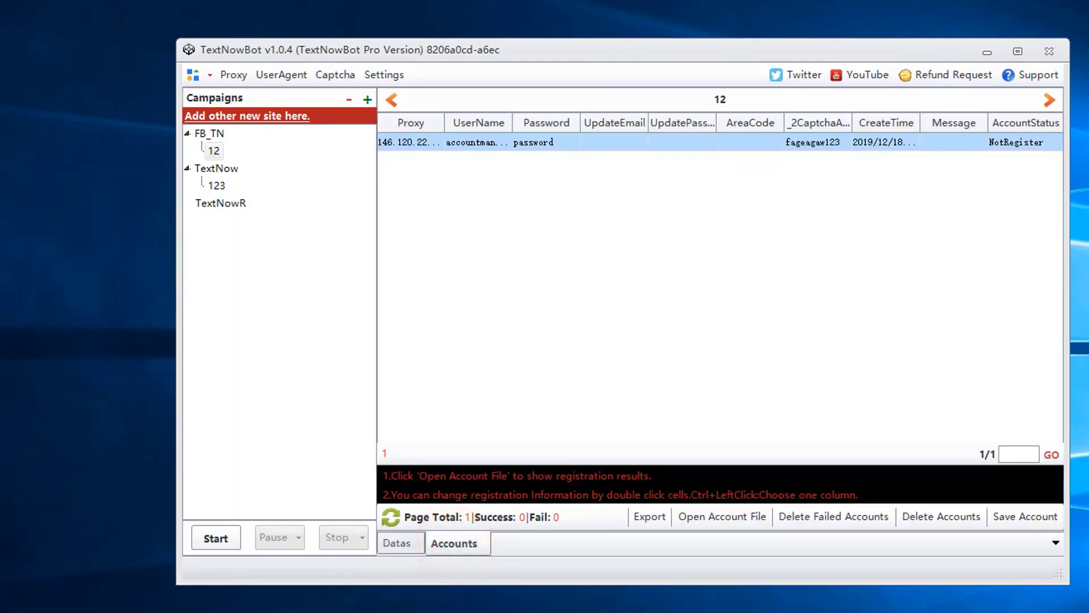
Step: Dismiss campaign 12's run settings and start creating a new TextNowR campaign
left_click(216, 538)
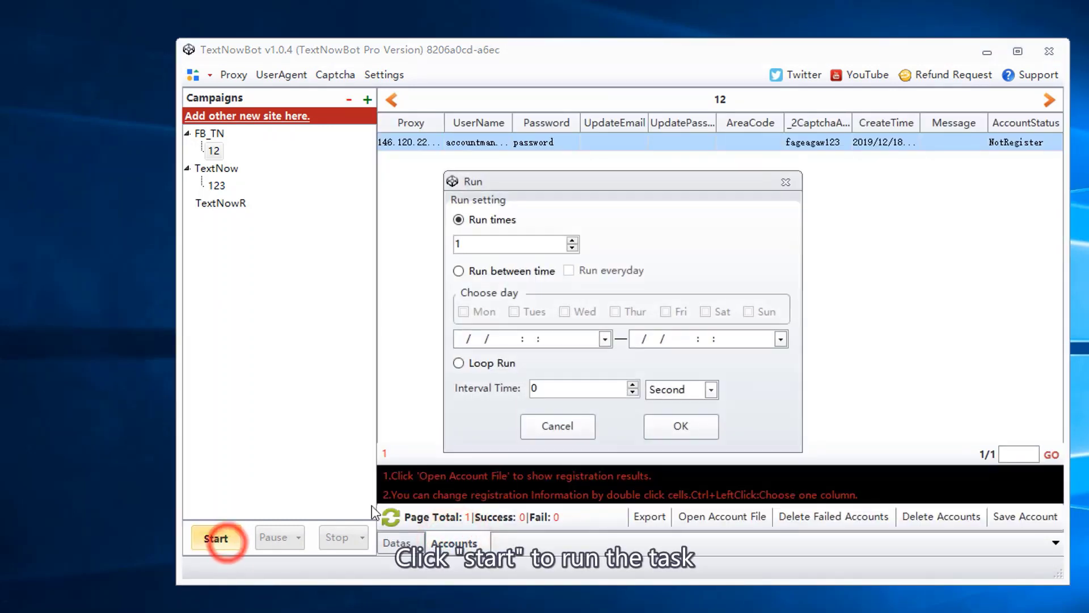
left_click(791, 182)
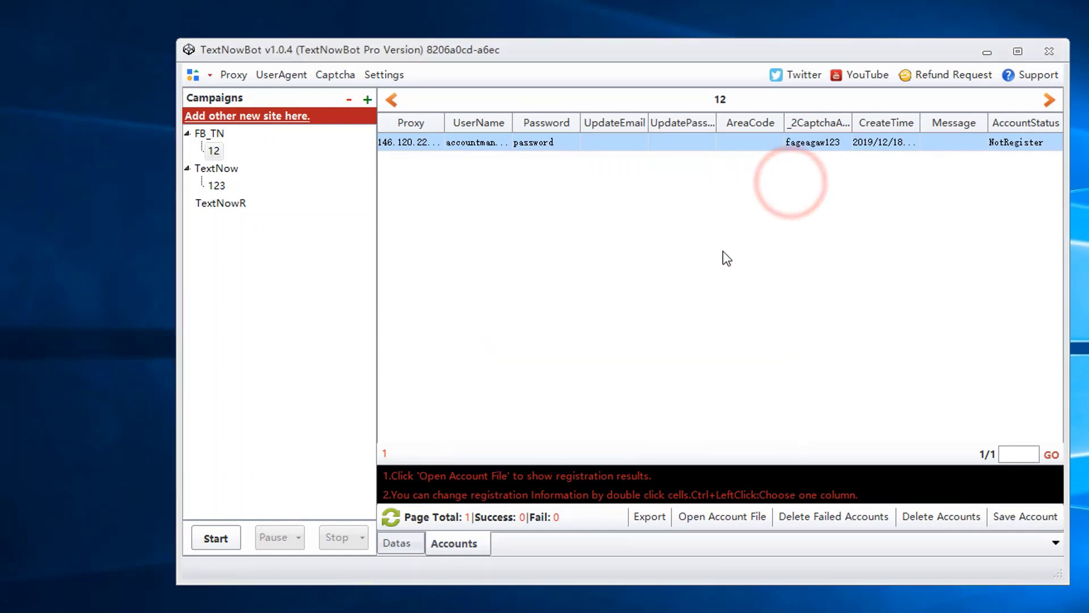
left_click(236, 208)
left_click(367, 99)
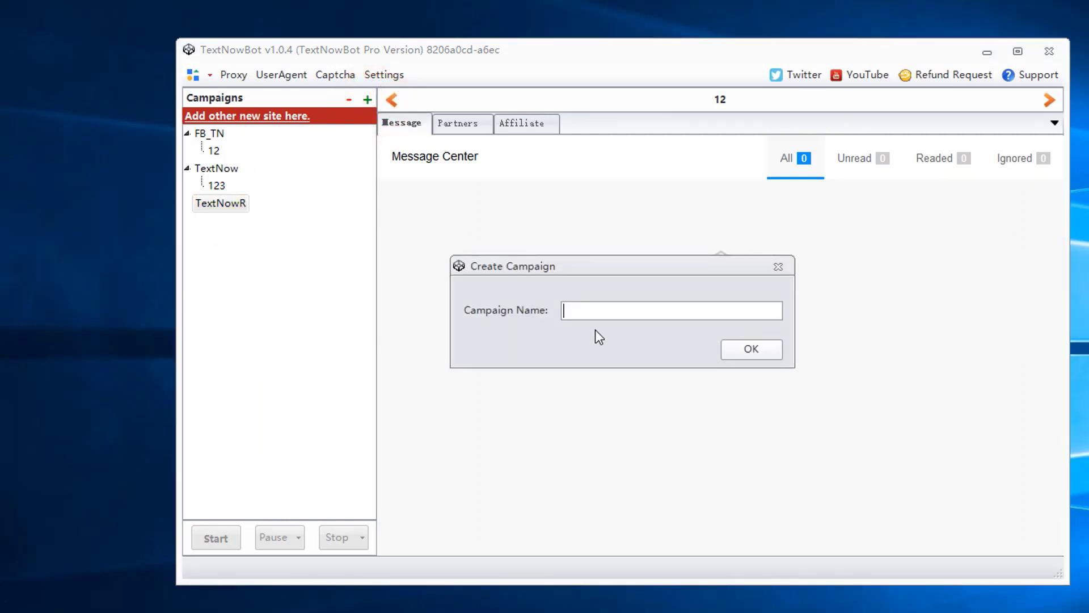
Step: Create campaign 3 under TextNowR and bind the shared proxy list to its Proxy data
type("3")
left_click(726, 349)
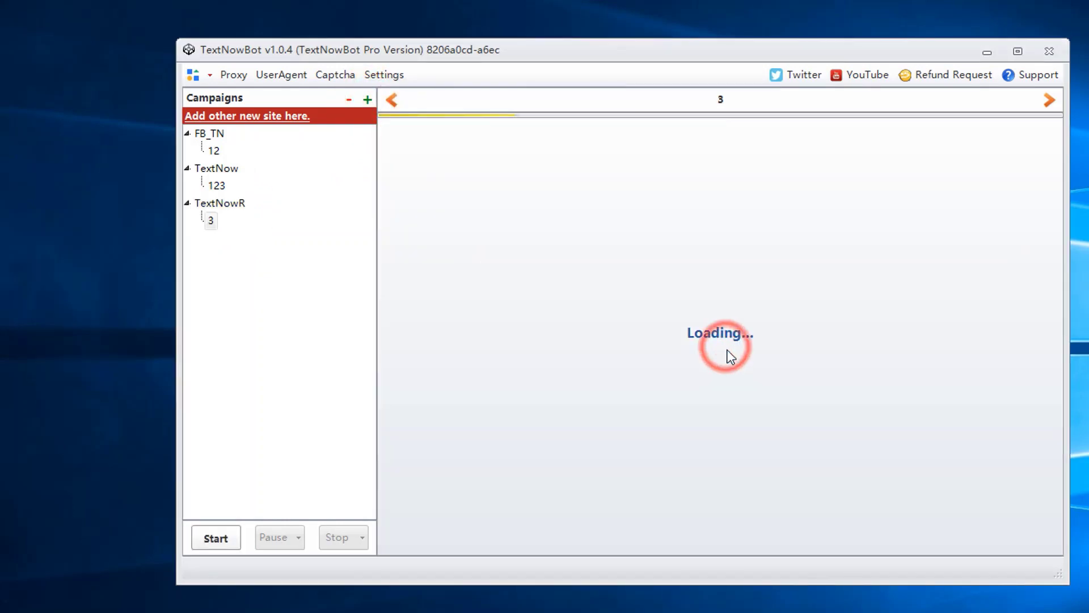
left_click(784, 141)
left_click(709, 503)
left_click(709, 592)
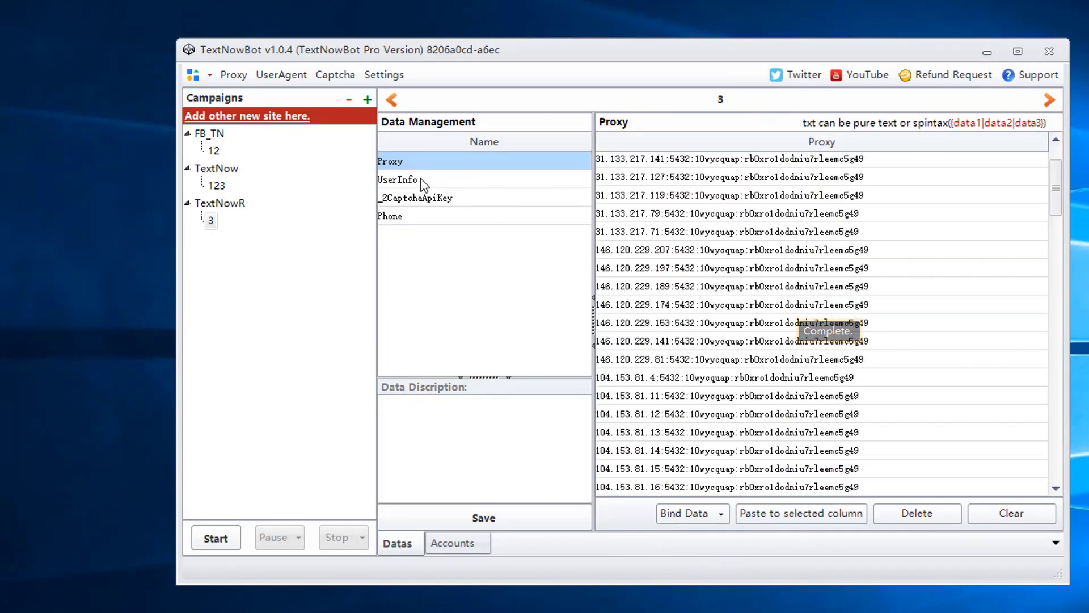
Step: Start editing campaign 3's UserInfo entries, then switch back to campaign 123
left_click(420, 178)
left_click(663, 161)
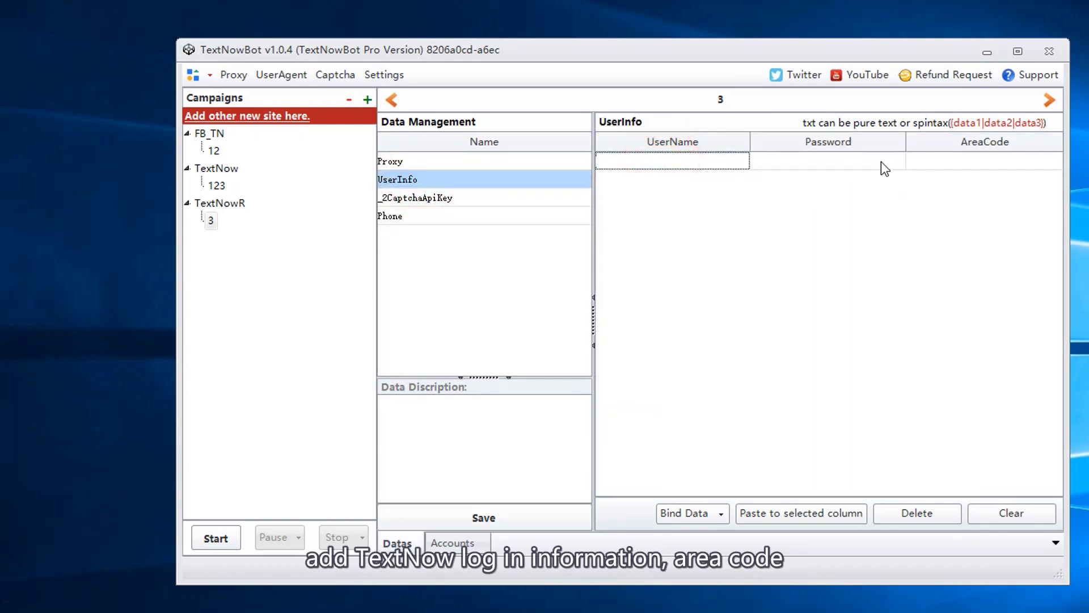
left_click(983, 160)
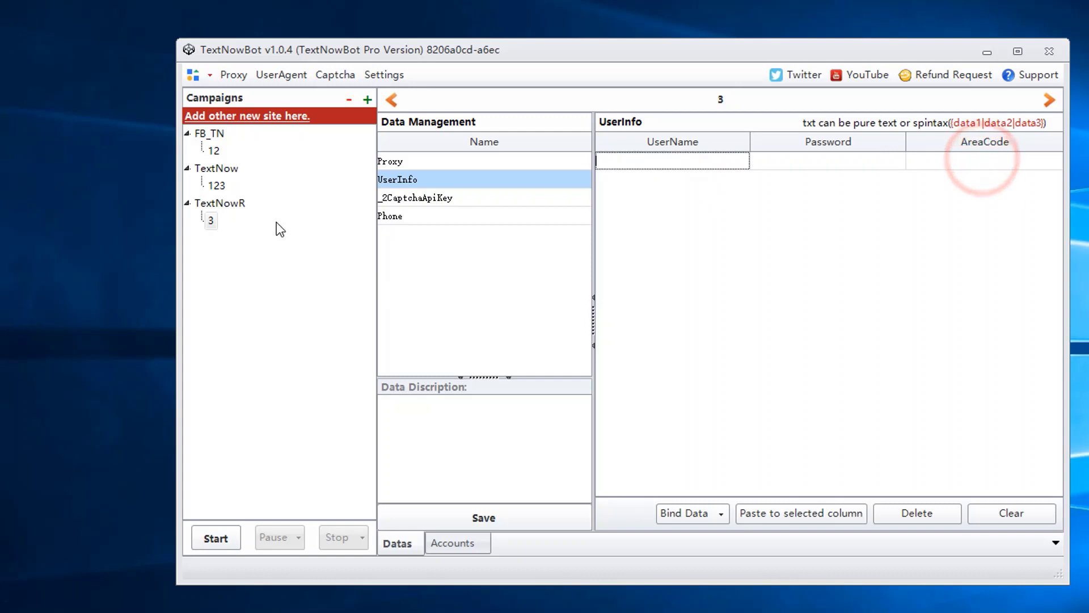
left_click(216, 185)
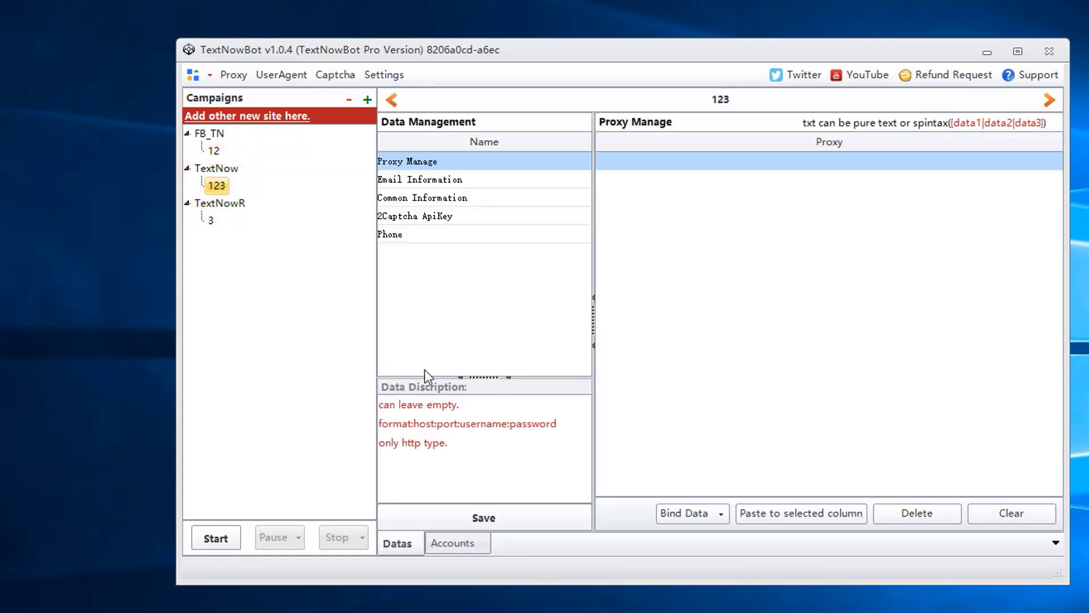
Step: Copy the successful account line from 123.txt in Notepad, then go back to campaign 3
left_click(452, 541)
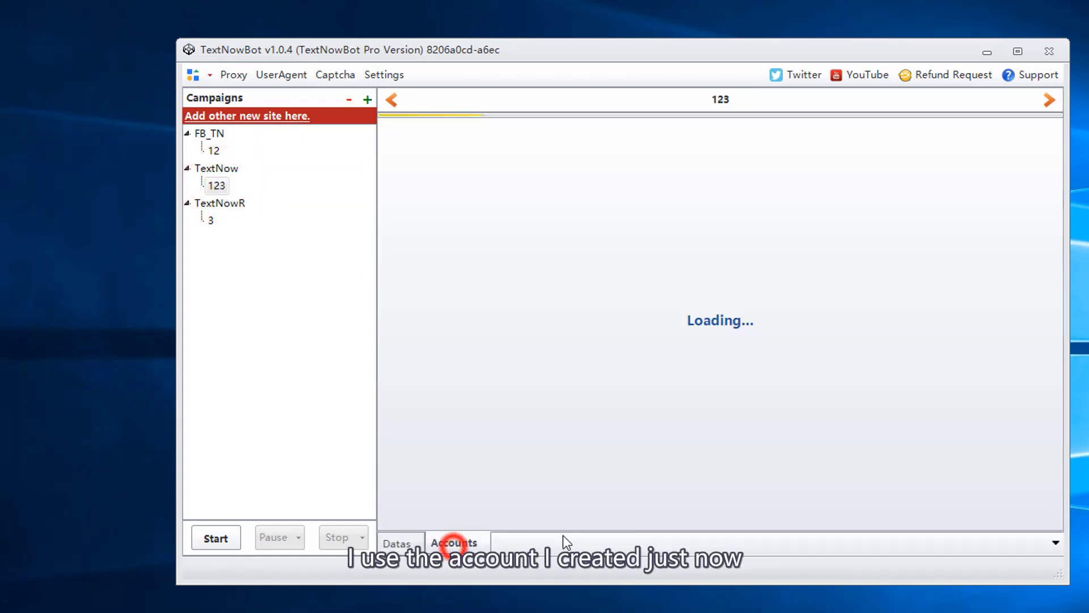
left_click(729, 520)
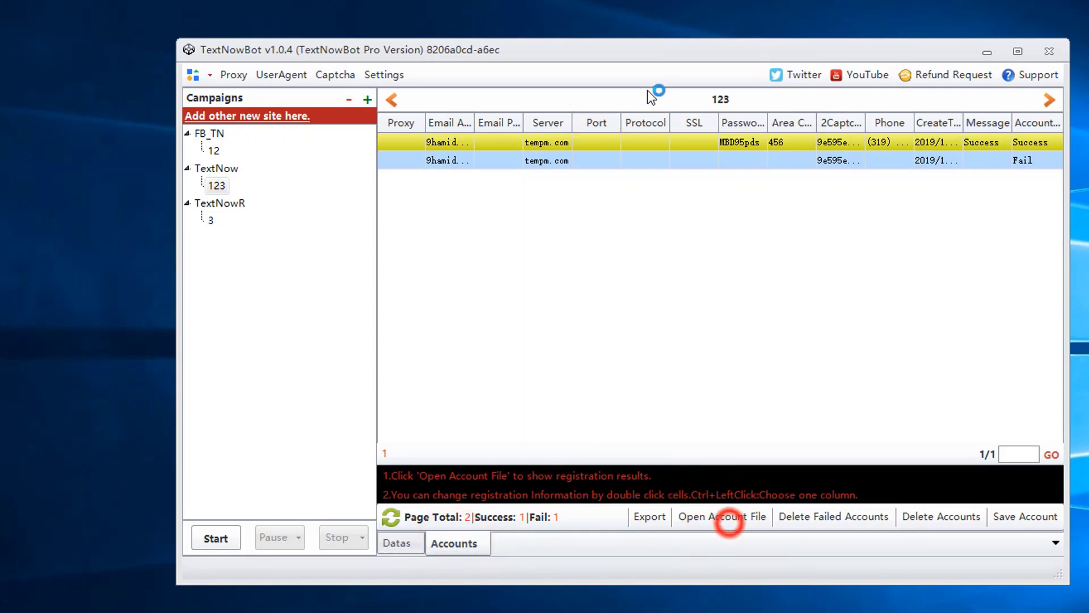
left_click(873, 219)
left_click(812, 219)
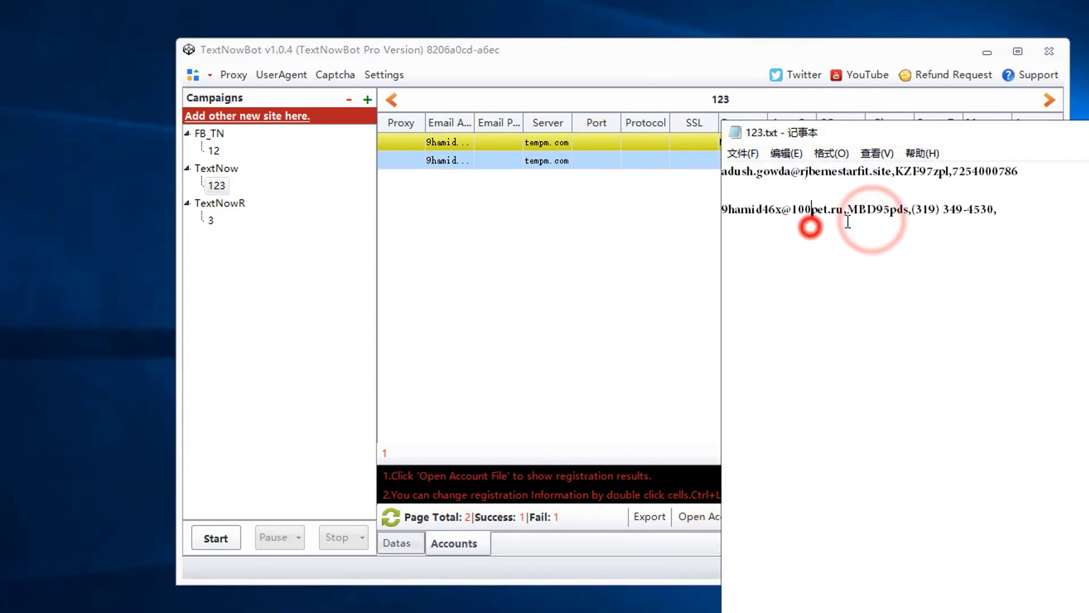
triple_click(1029, 216)
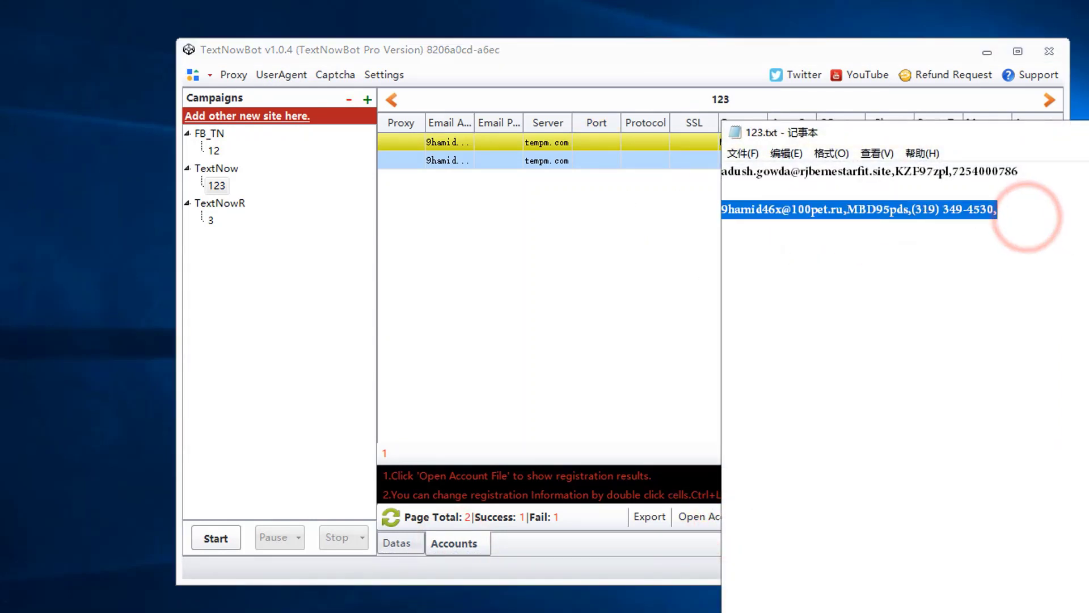
key("alt+F4")
left_click(215, 219)
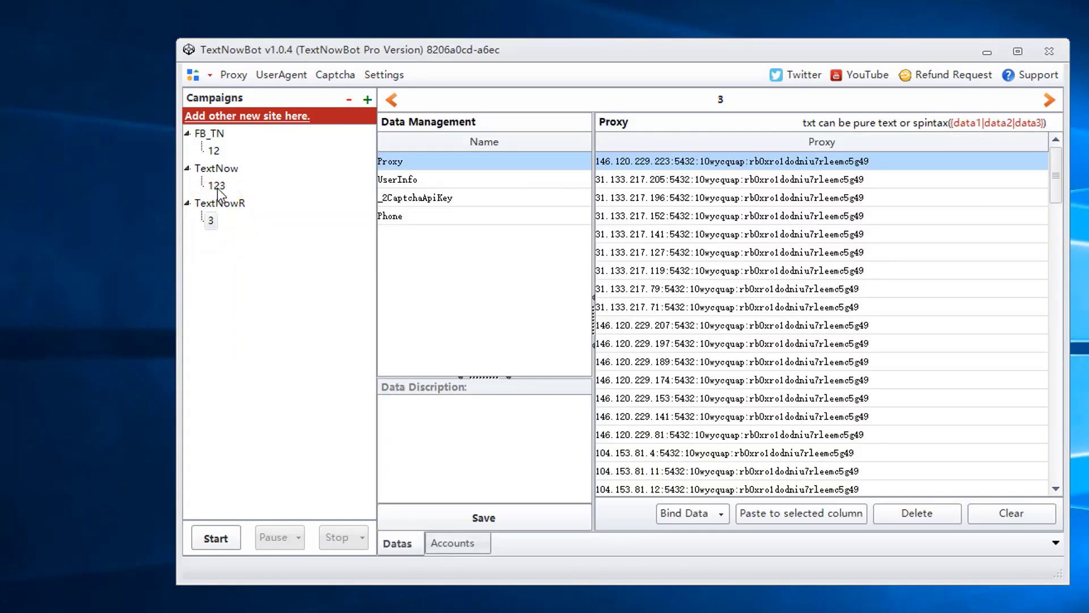
Step: Paste the copied login into the first UserName entry of campaign 3's UserInfo
left_click(462, 179)
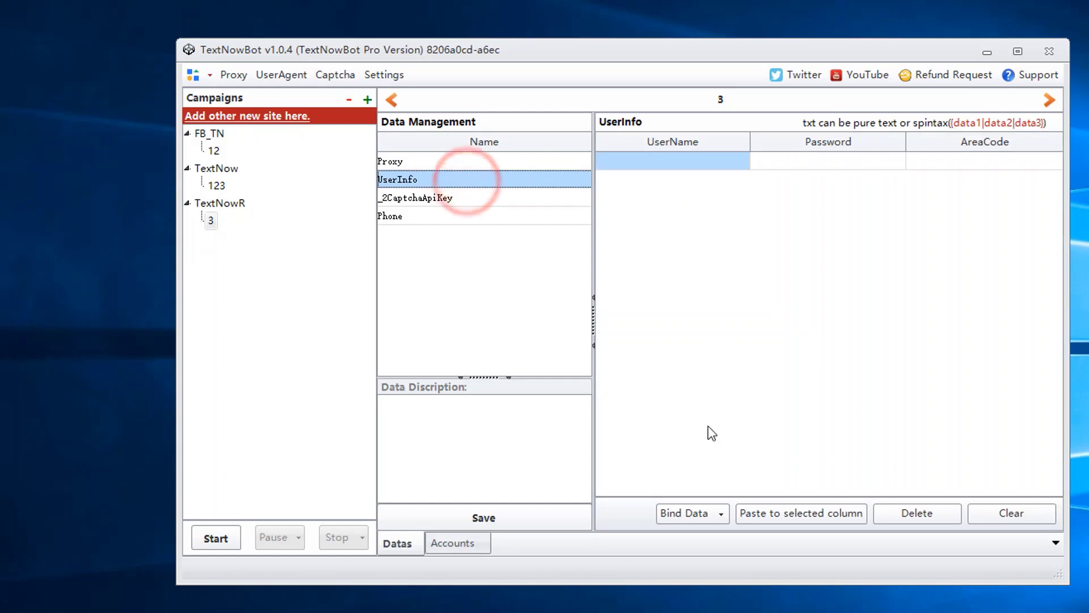
left_click(679, 165)
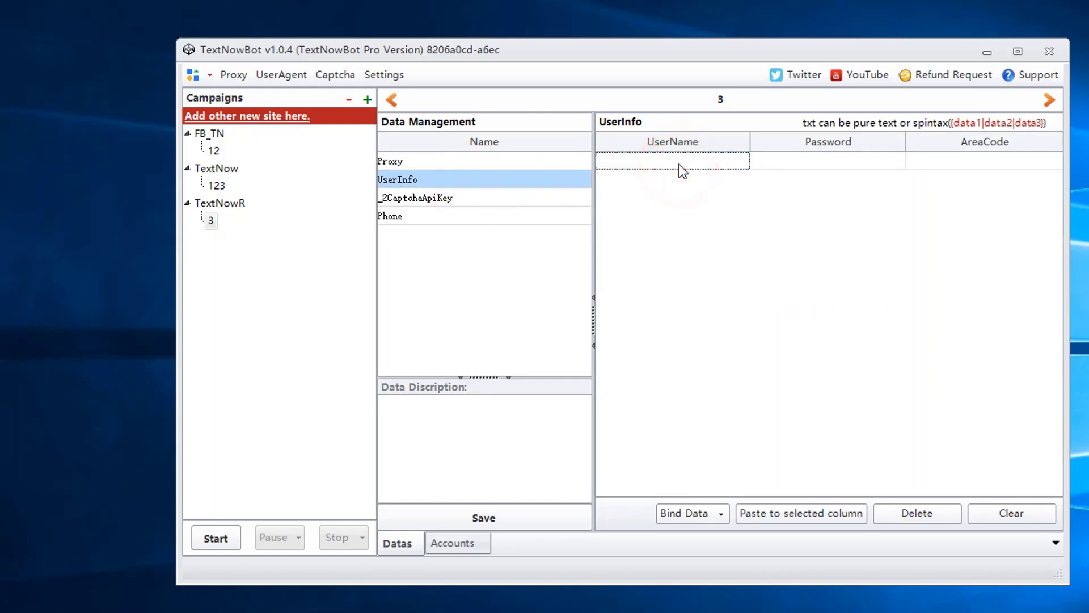
key("ctrl+v")
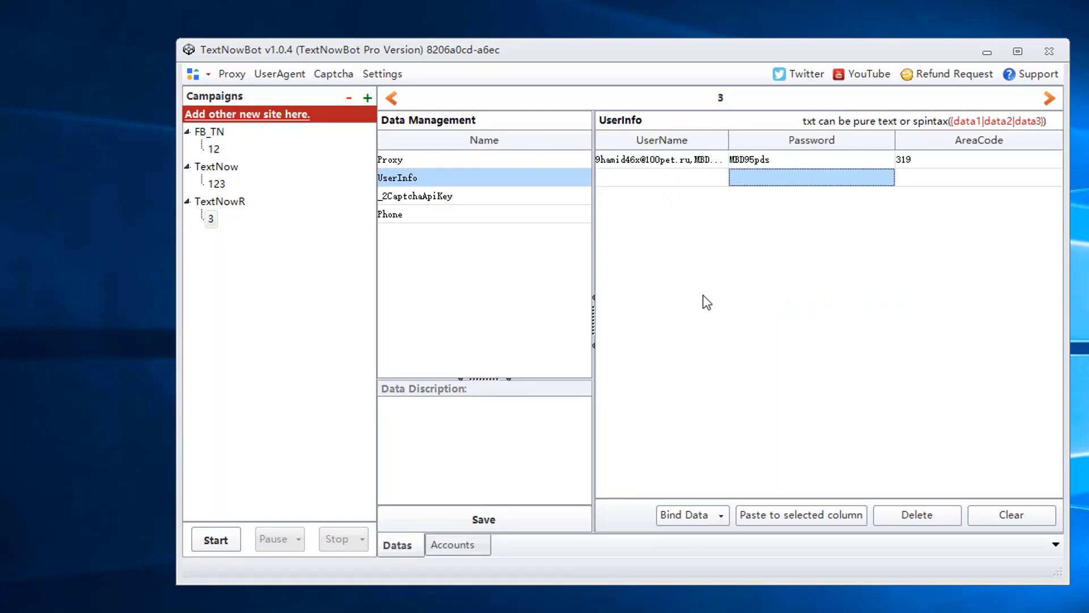
Step: Add a 2Captcha API key to the _2CaptchaApiKey list
left_click(394, 197)
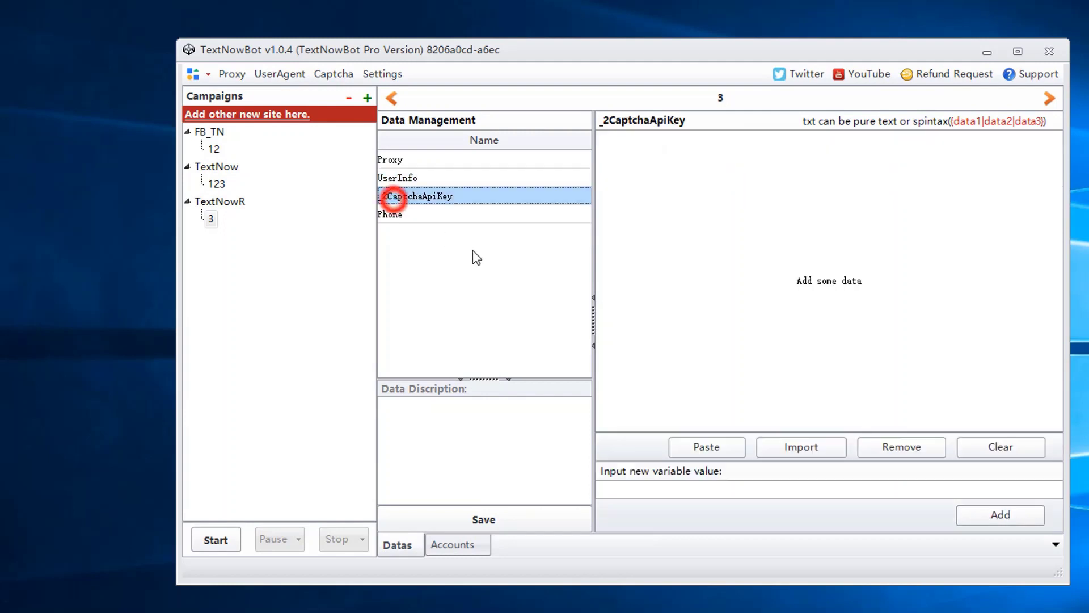
left_click(643, 487)
left_click(642, 487)
type("feafaewf")
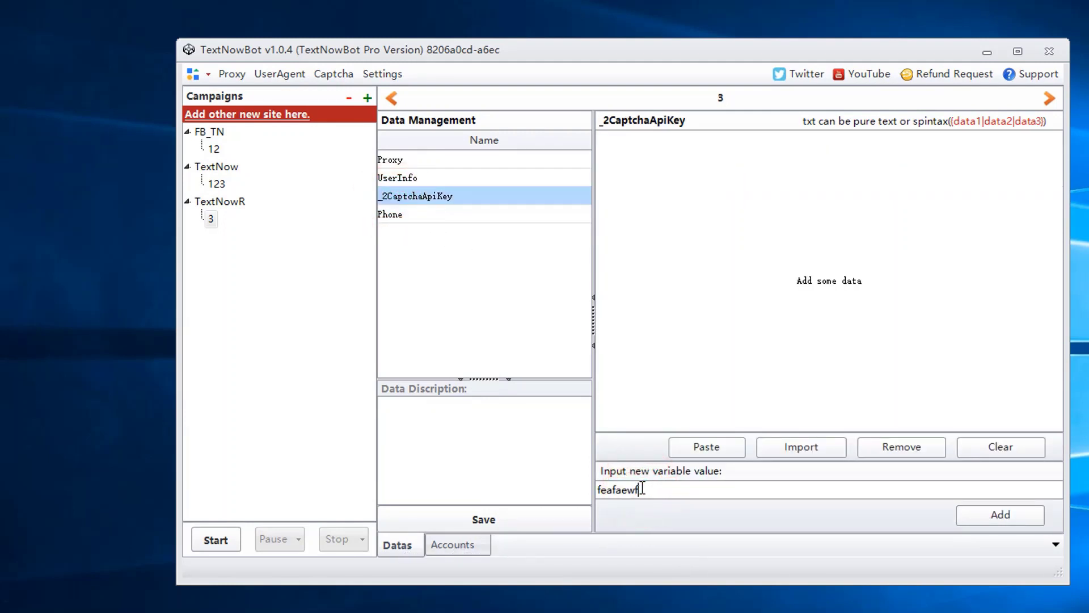
left_click(1016, 516)
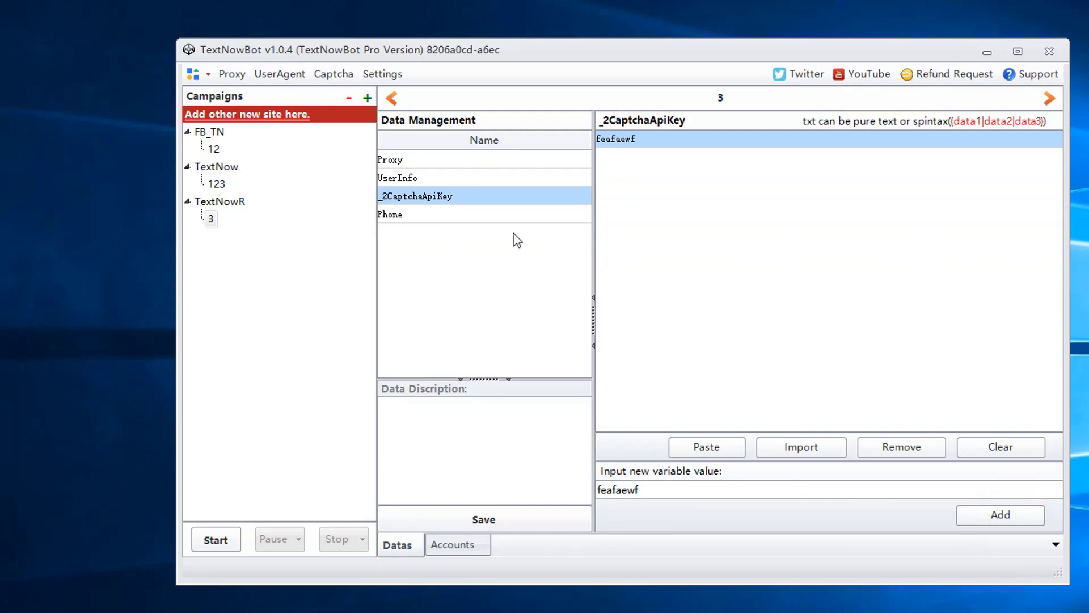
Step: Save campaign 3's data, confirm recreating all accounts, and view the regenerated account
left_click(464, 214)
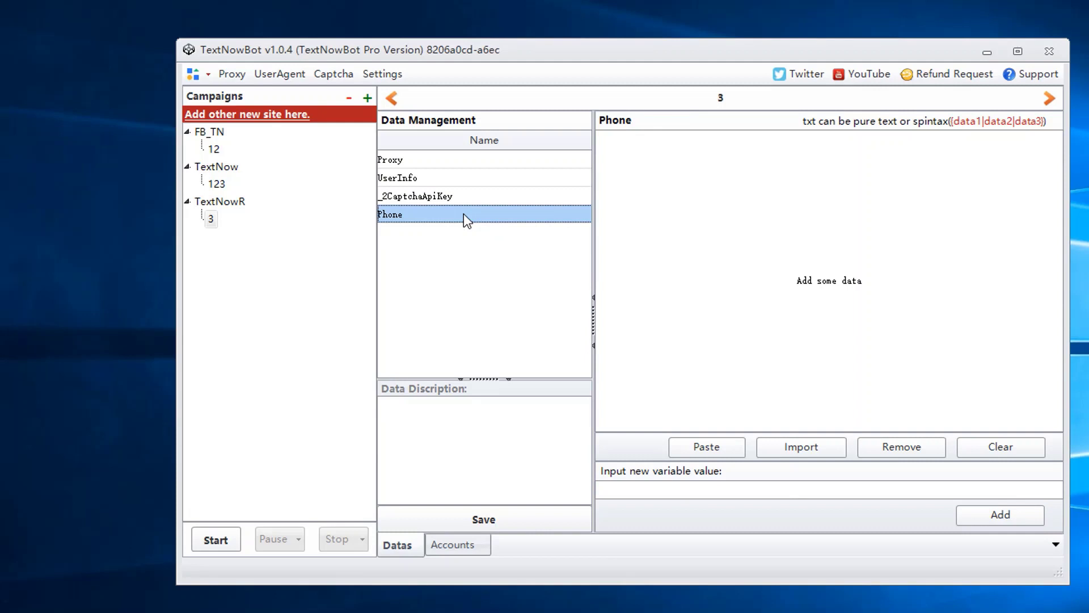
left_click(438, 515)
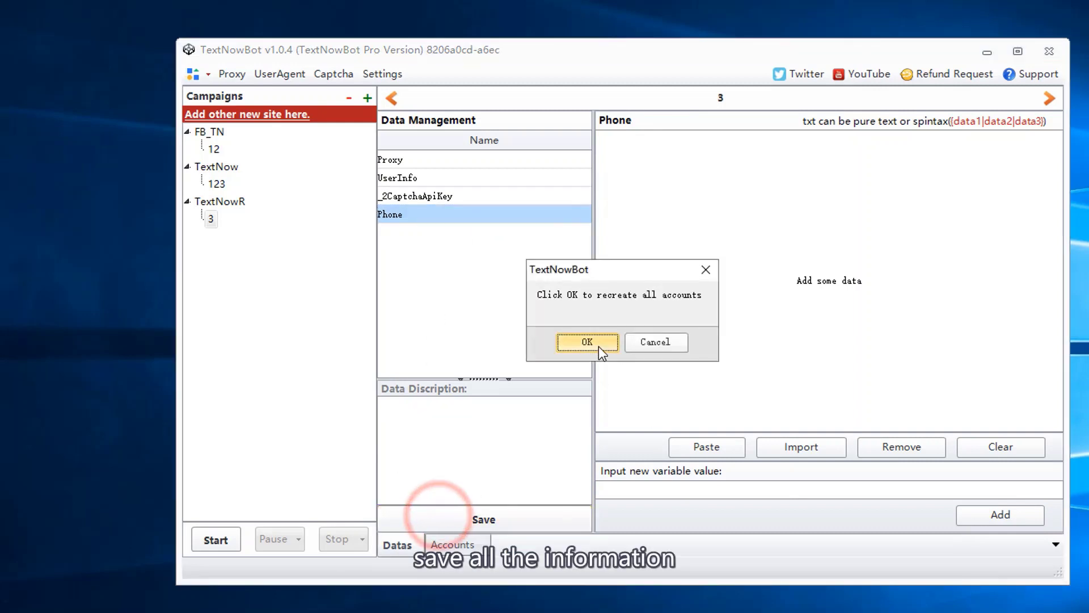
left_click(598, 346)
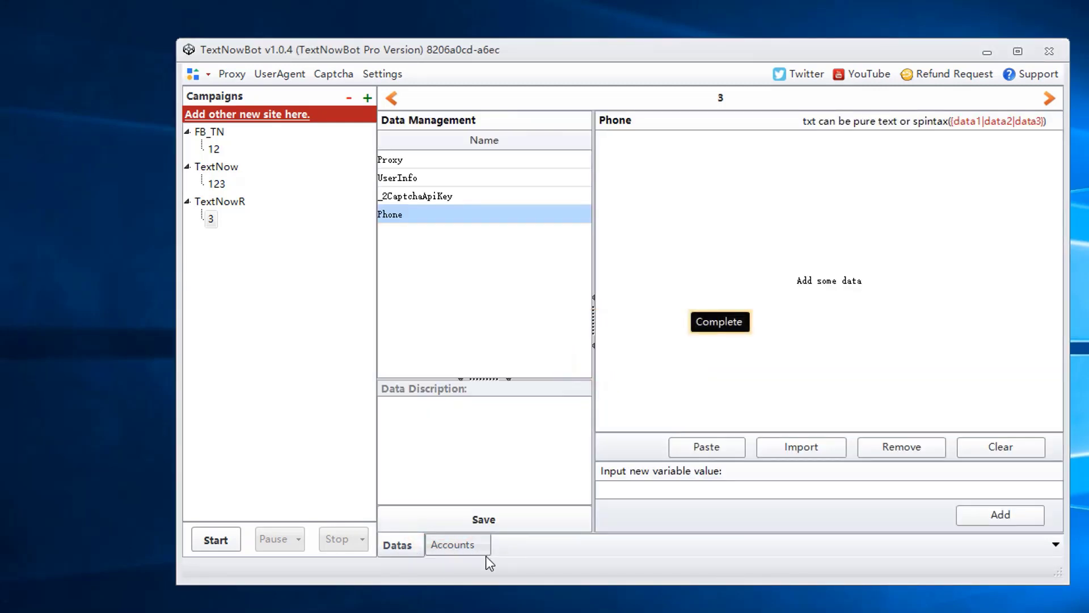
left_click(454, 545)
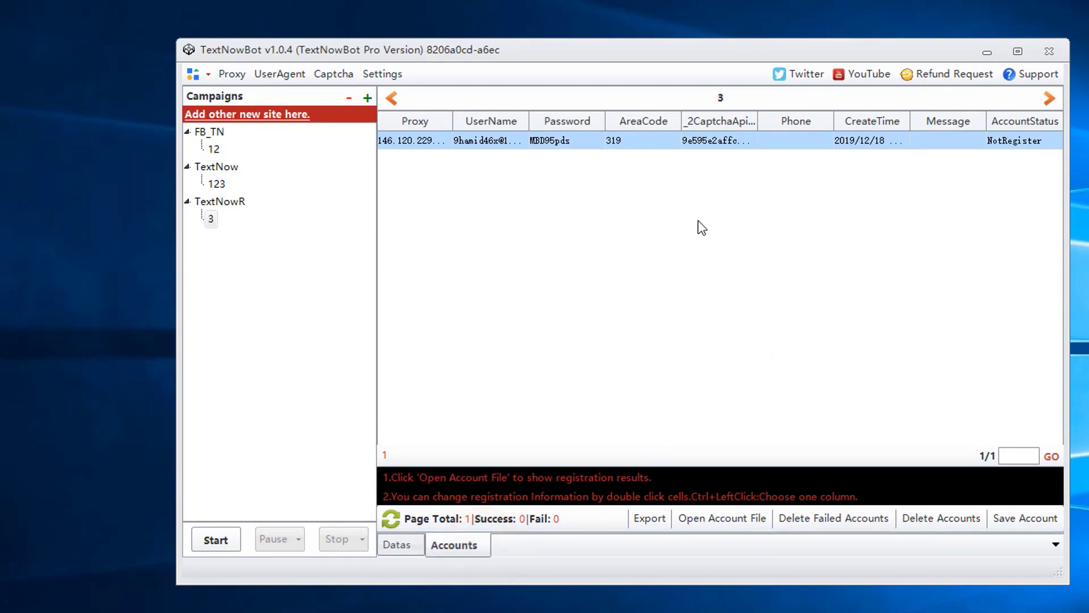
Step: Start TextNowR campaign 3 with Run times set to 1
left_click(224, 543)
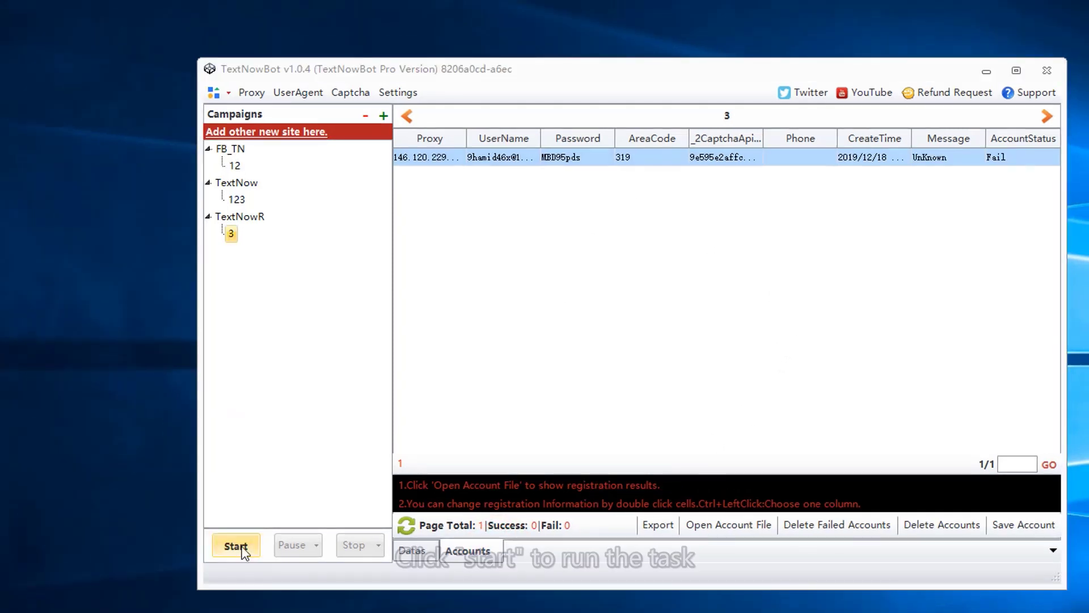
left_click(244, 547)
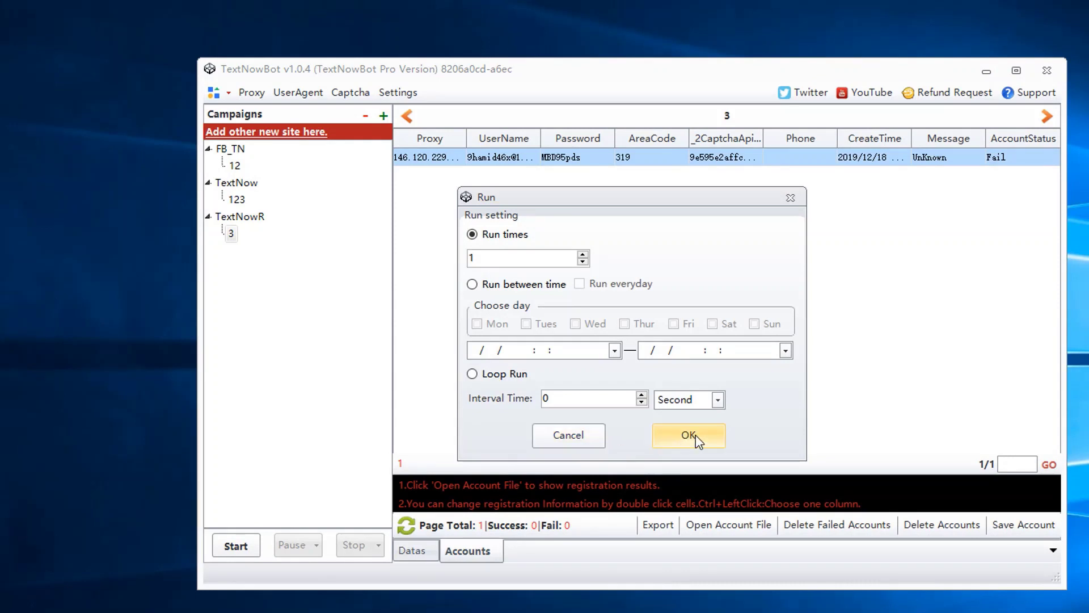
left_click(800, 197)
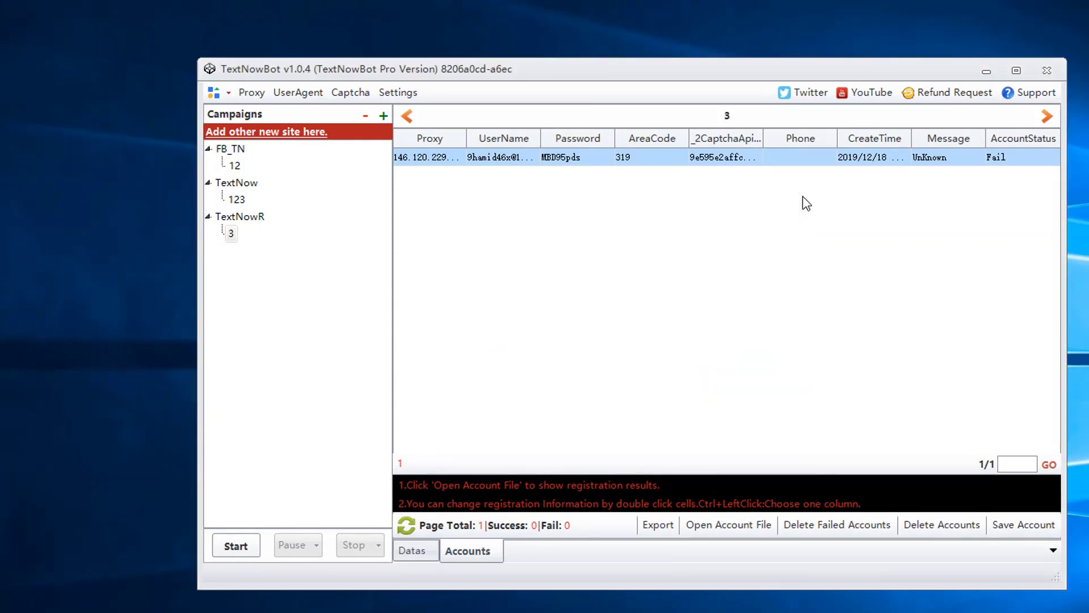